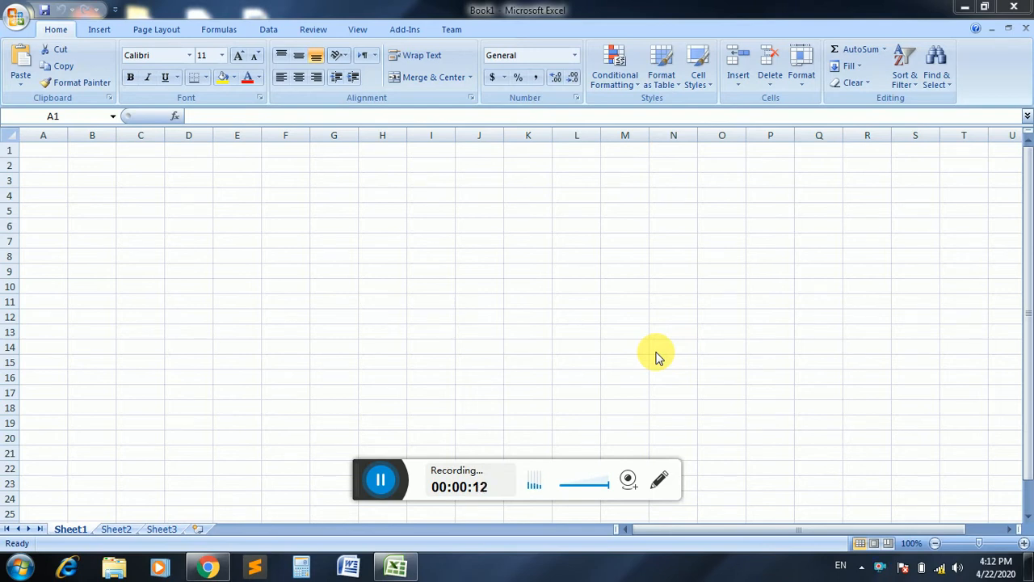
left_click(619, 89)
mouse_move(667, 148)
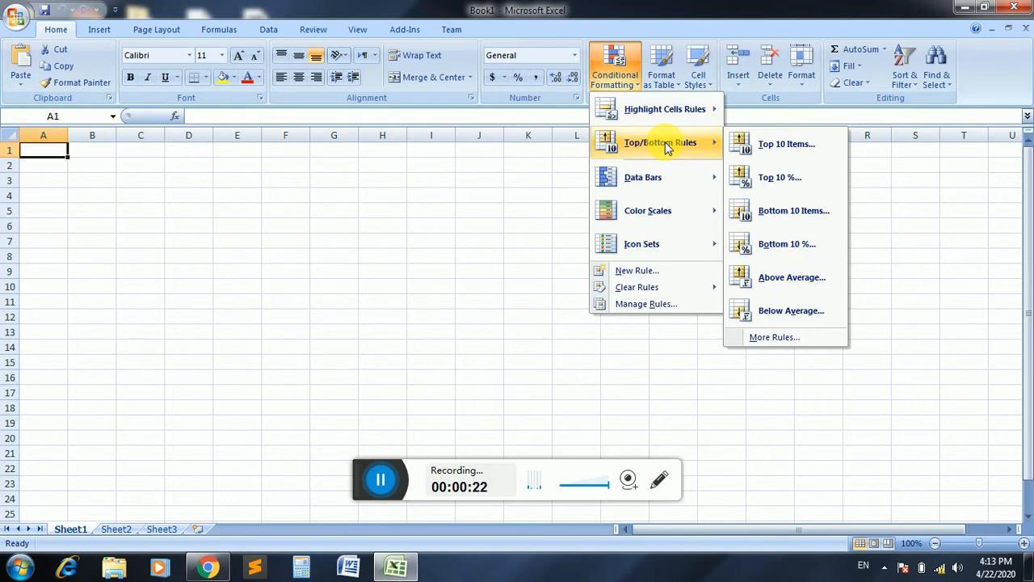
left_click(464, 194)
- Enter the column headers Name in D3 and Marks in E3
left_click(206, 196)
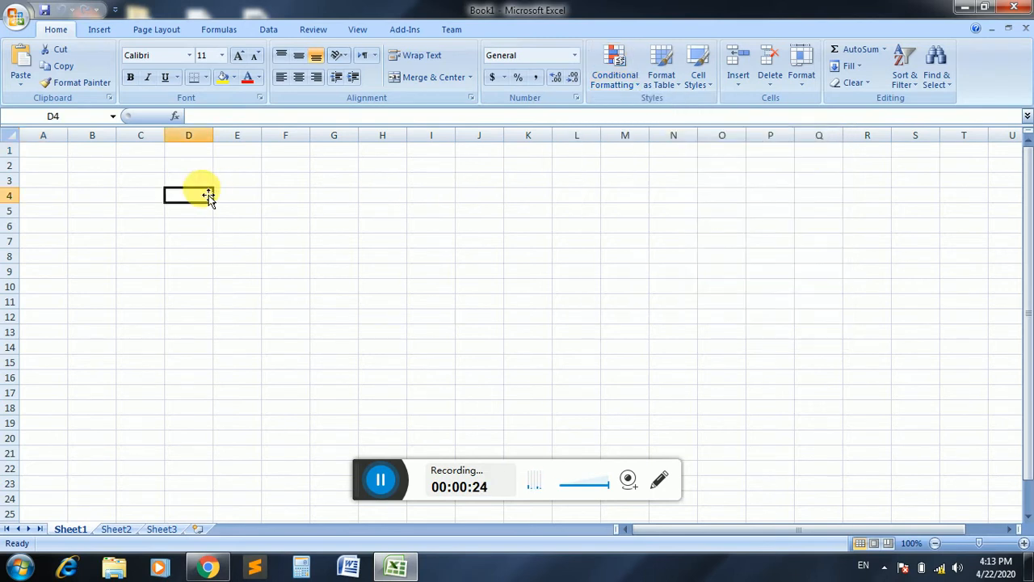
left_click(208, 187)
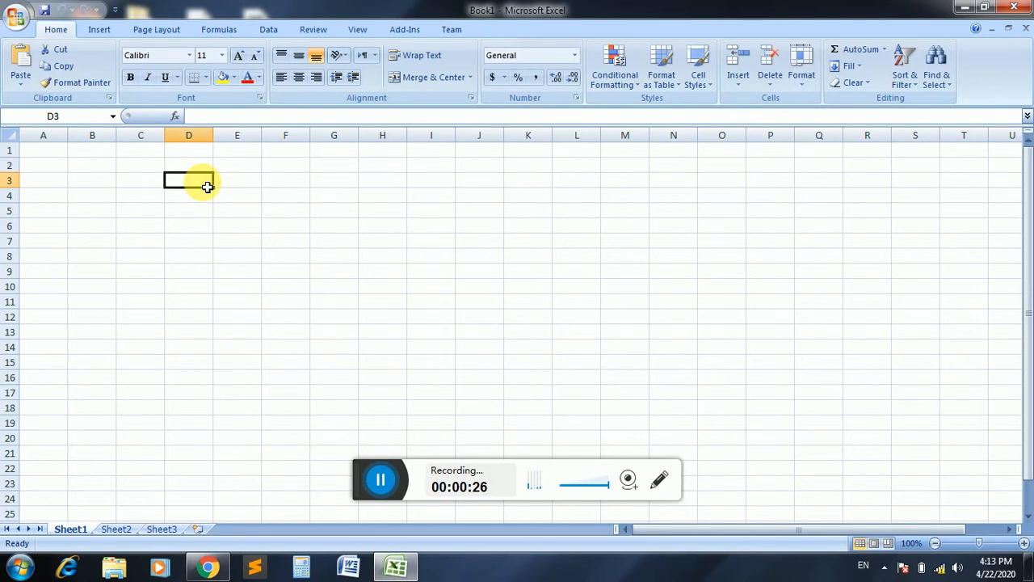
type("Name")
key("Tab")
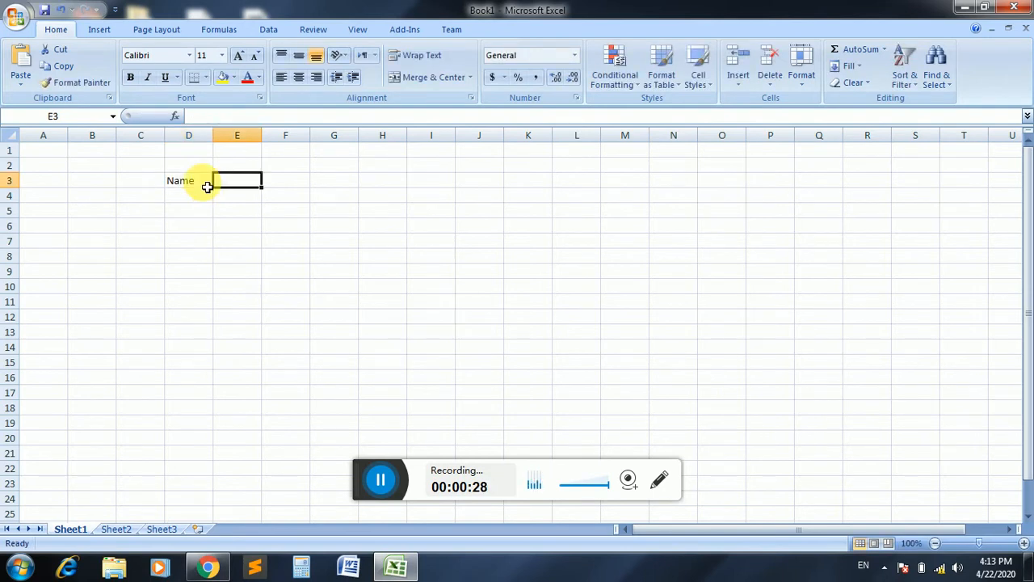
type("Marks")
key("Return")
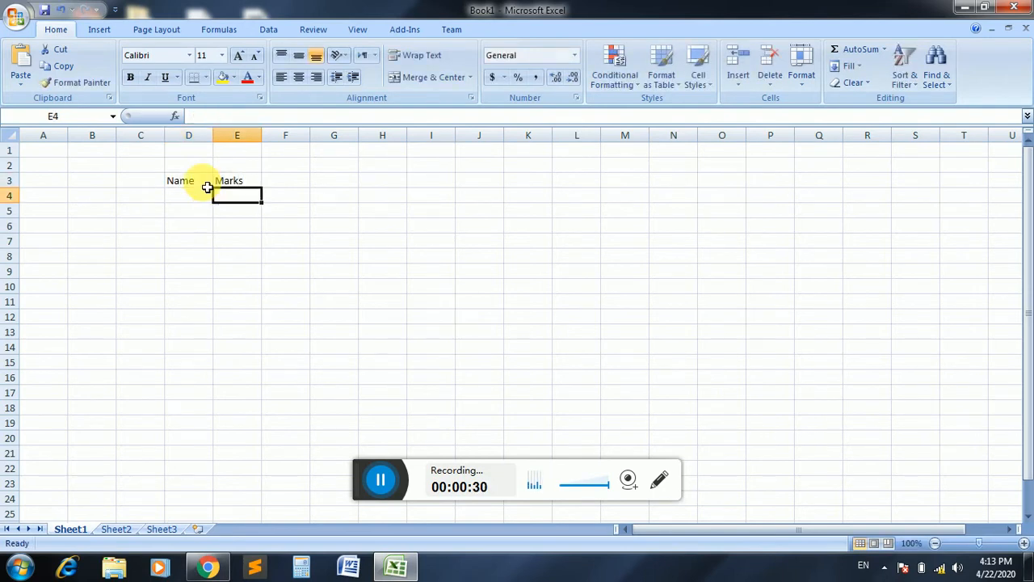
- Fill D4:D24 under the Name header with short placeholder entries such as fas, df, sd, fas and sdf
type("fas df sd fas sdf as fd sad f sadf")
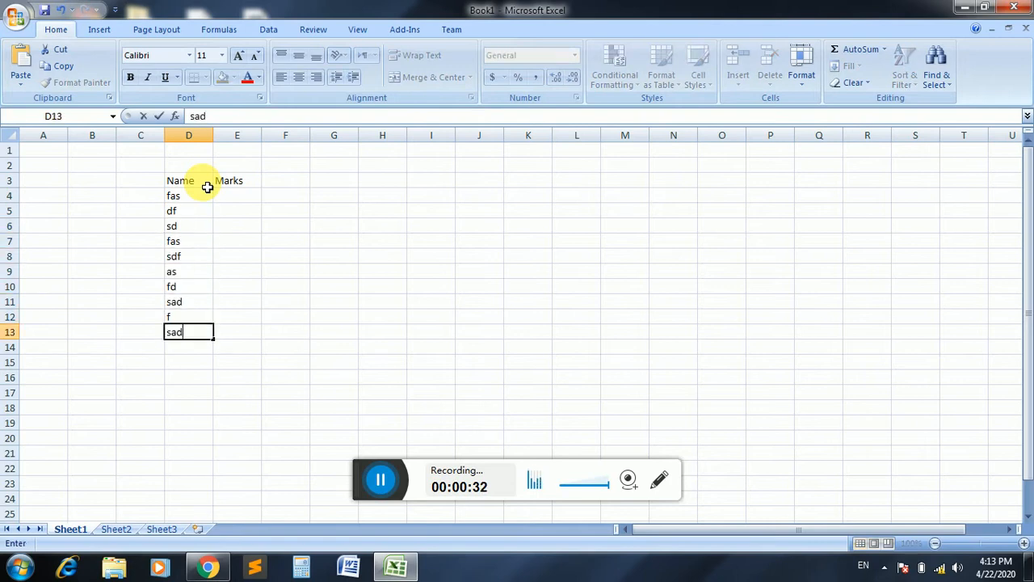
type(" s fd df f sadf as df sa fd safd s")
key("Tab")
- Enter the marks 344, 333, 222, 444, 555, 666 and 777 in cells E4 to E10
key("Up")
key("Up")
key("Up")
key("Up")
key("Up")
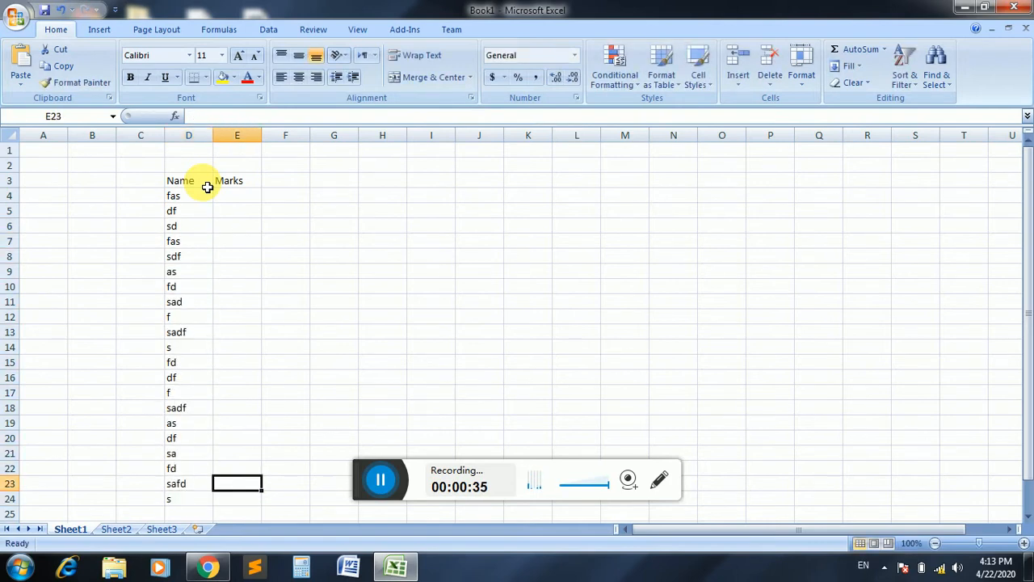
key("Up")
key("Up")
key("Up")
key("Up")
key("Up")
key("Up")
key("Up")
key("Up")
key("Up")
key("Up")
key("Up")
key("Up")
key("Up")
key("Up")
key("Up")
key("Up")
key("Down")
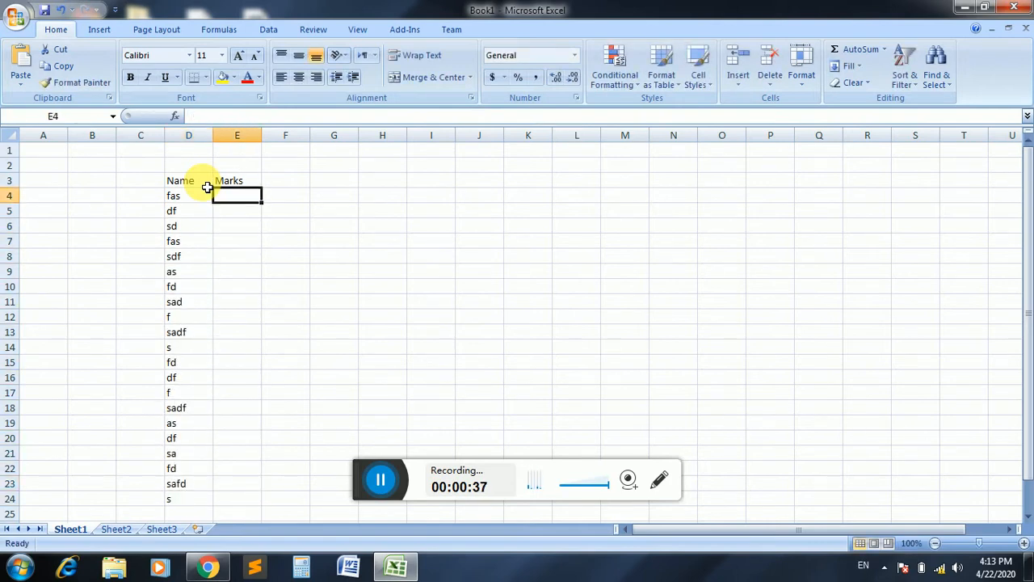
type("344")
key("Return")
type("333")
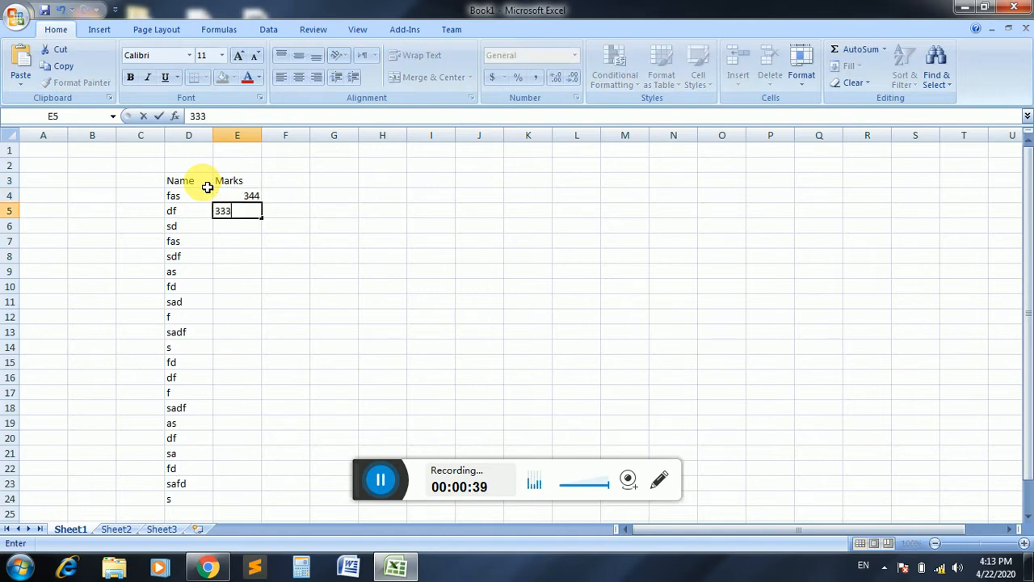
key("Return")
type("222")
key("Return")
type("444")
key("Return")
type("555")
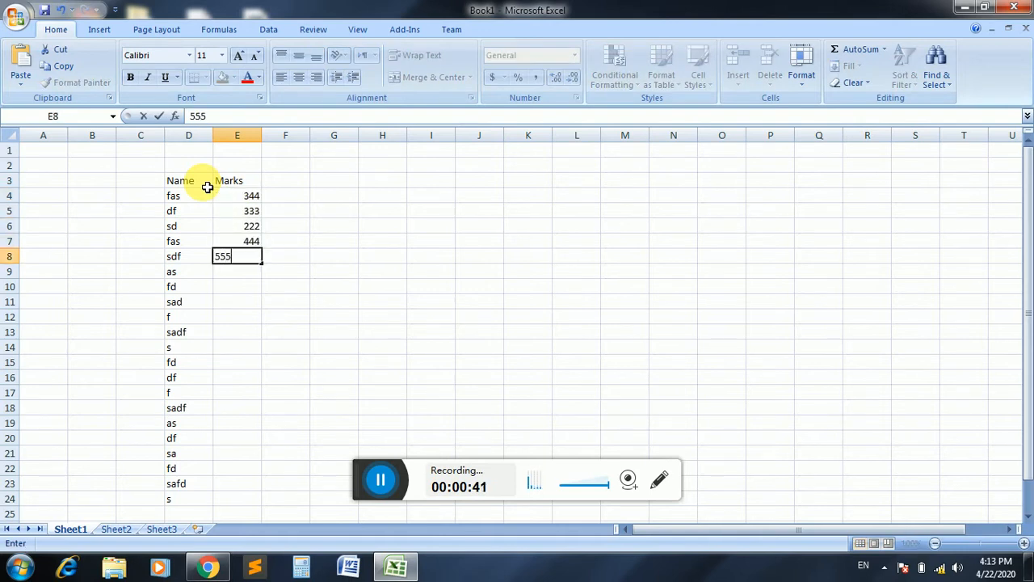
key("Return")
type("666")
key("Return")
type("777")
key("Return")
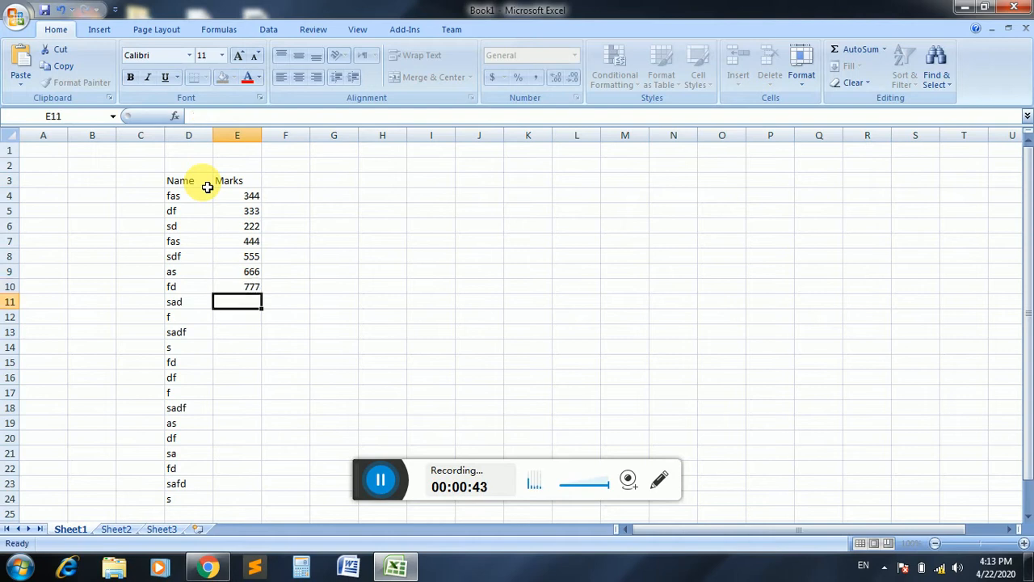
- Enter the marks 222, 333, 444, 555 and 666 in cells E11 to E15
type("222")
key("Return")
type("333")
key("Return")
type("444")
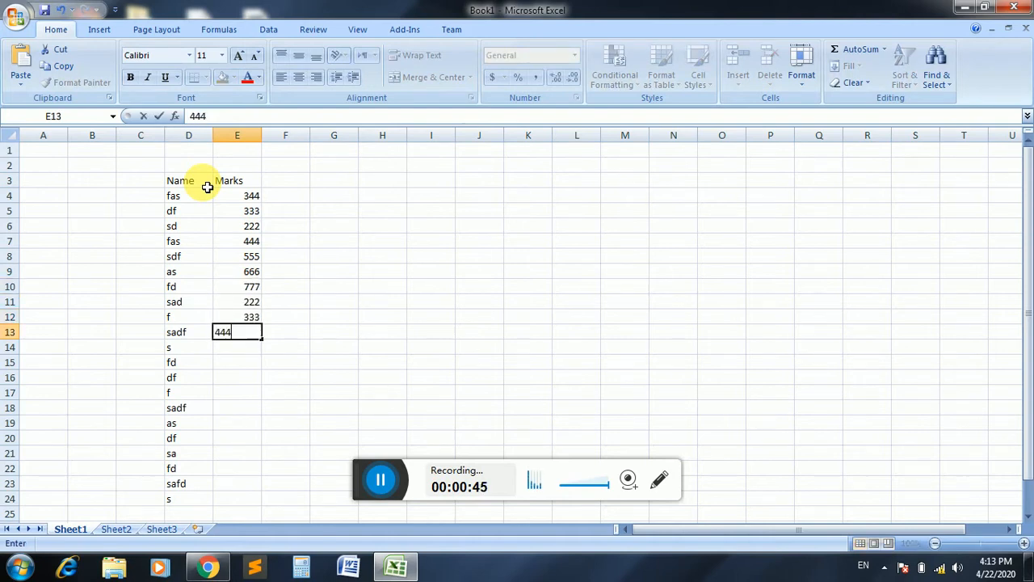
key("Return")
type("555")
key("Return")
type("66")
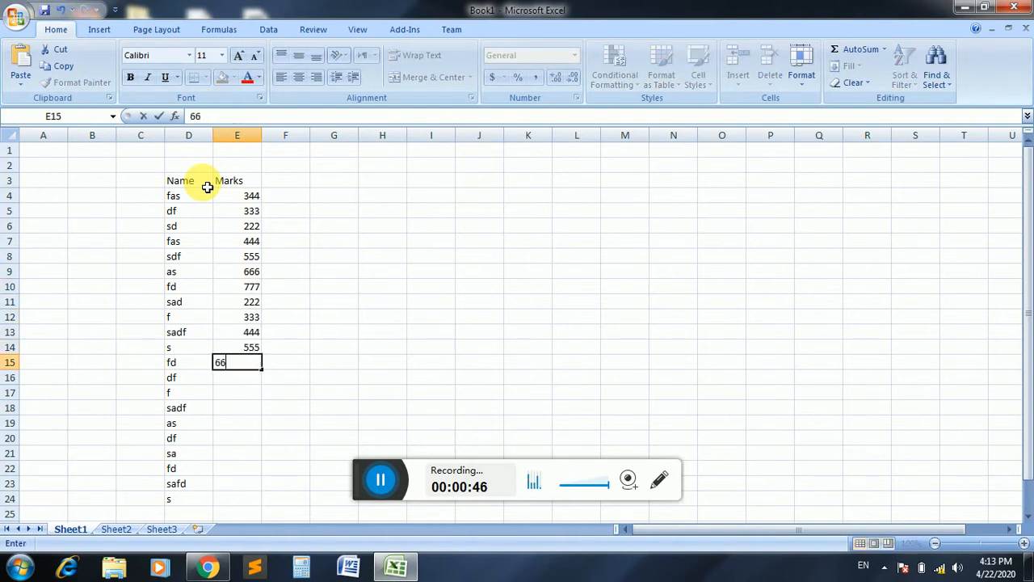
type("6")
key("Return")
- Enter the marks 333, 444, 555 and 666 in cells E16 to E19
type("333")
key("Return")
type("444")
key("Return")
type("555")
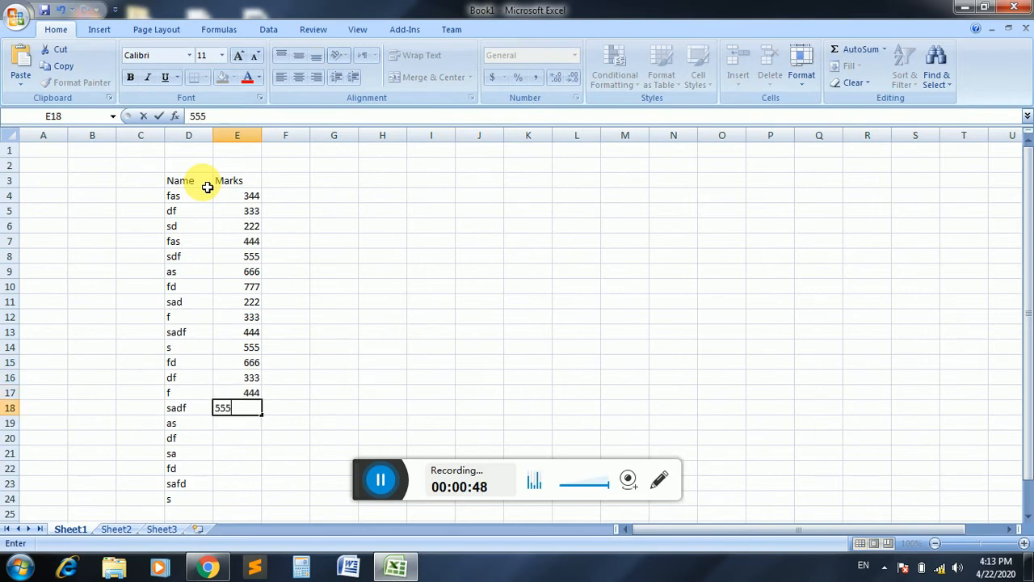
key("Return")
type("666")
key("Return")
- Enter the marks 122, 333, 444, 555 and 456 in cells E20 to E24
type("122")
key("Return")
type("333")
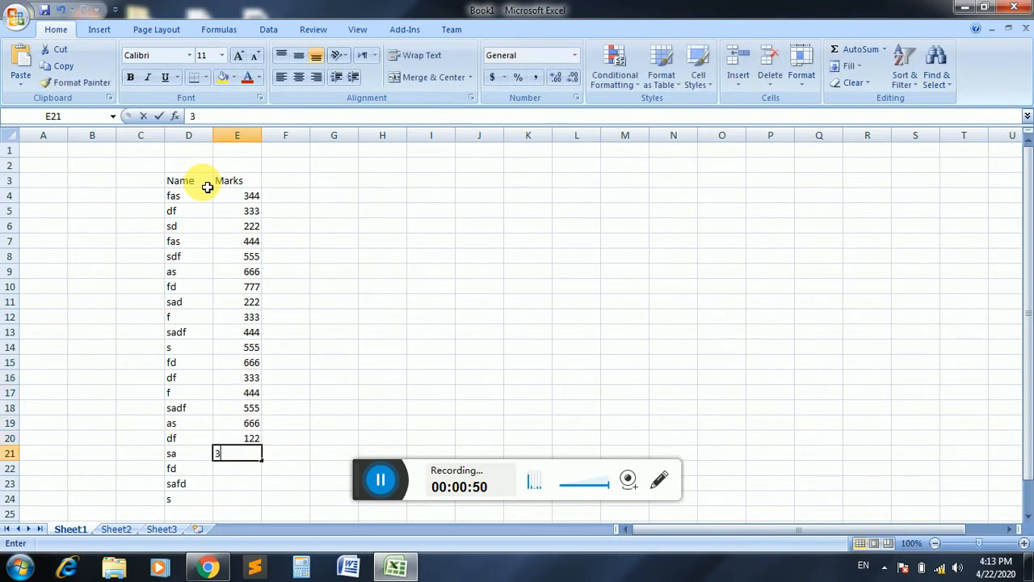
key("Return")
type("444")
key("Return")
type("555")
key("Return")
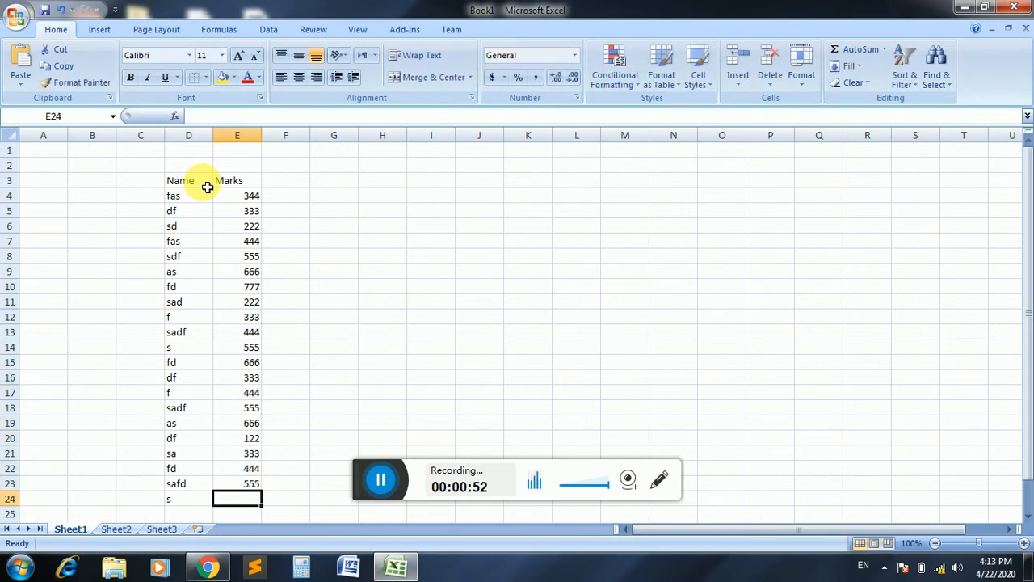
type("555")
key("Tab")
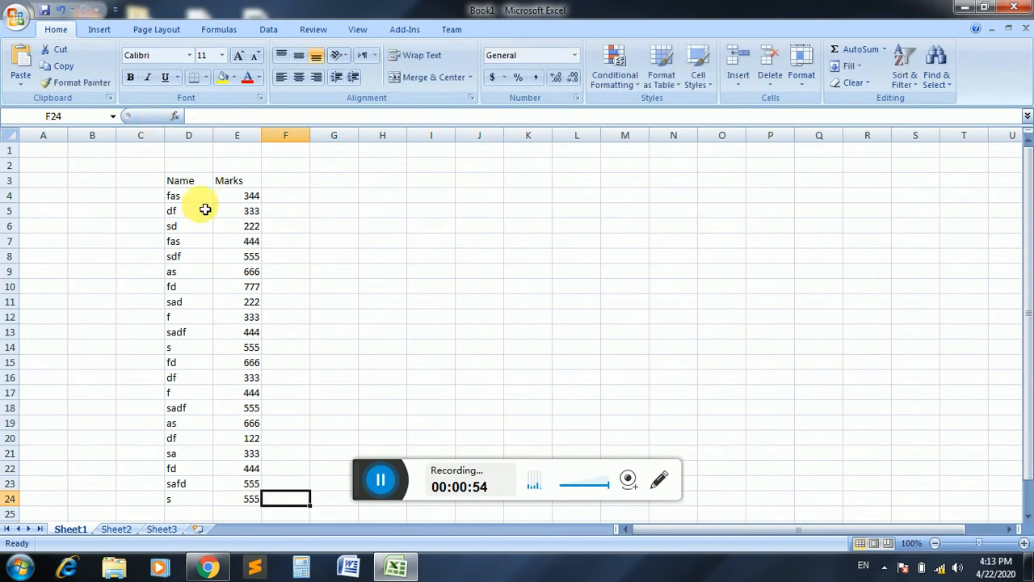
key("Left")
type("456")
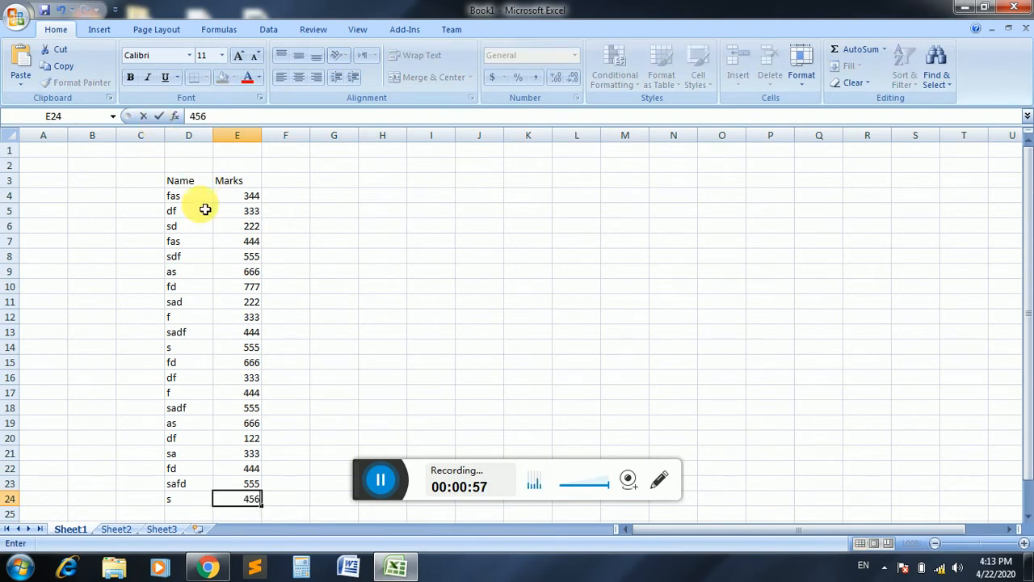
key("ctrl+Return")
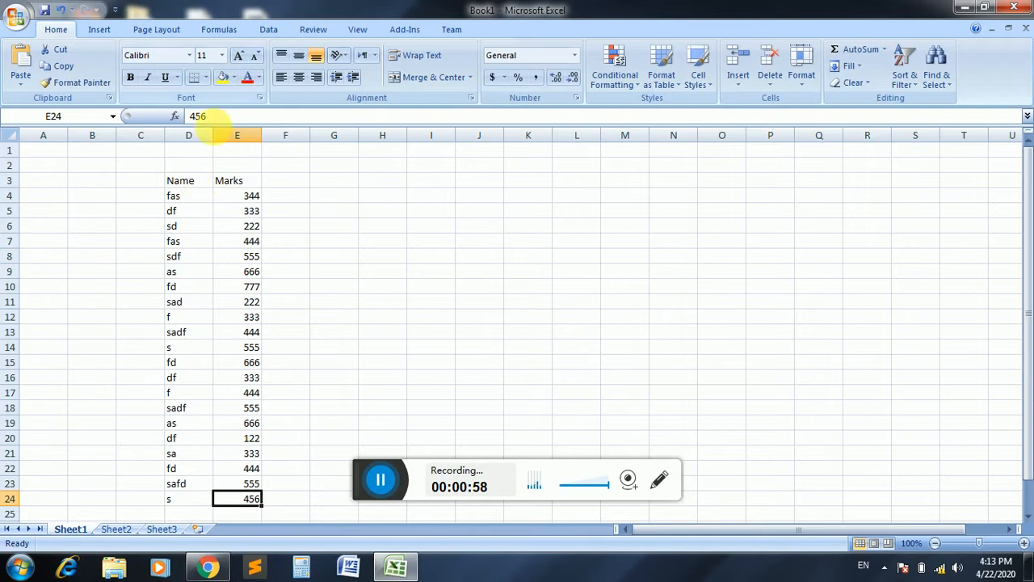
- Apply a Top 10 Items conditional formatting rule to E4:E24 with rank 10 and Light Red Fill with Dark Red Text
left_click_drag(243, 196, 247, 502)
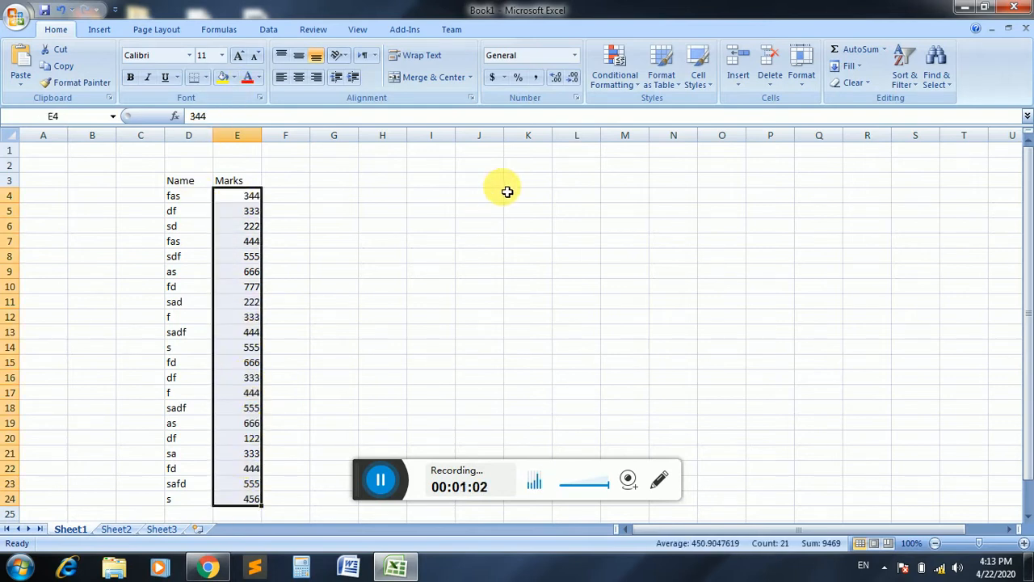
left_click(616, 81)
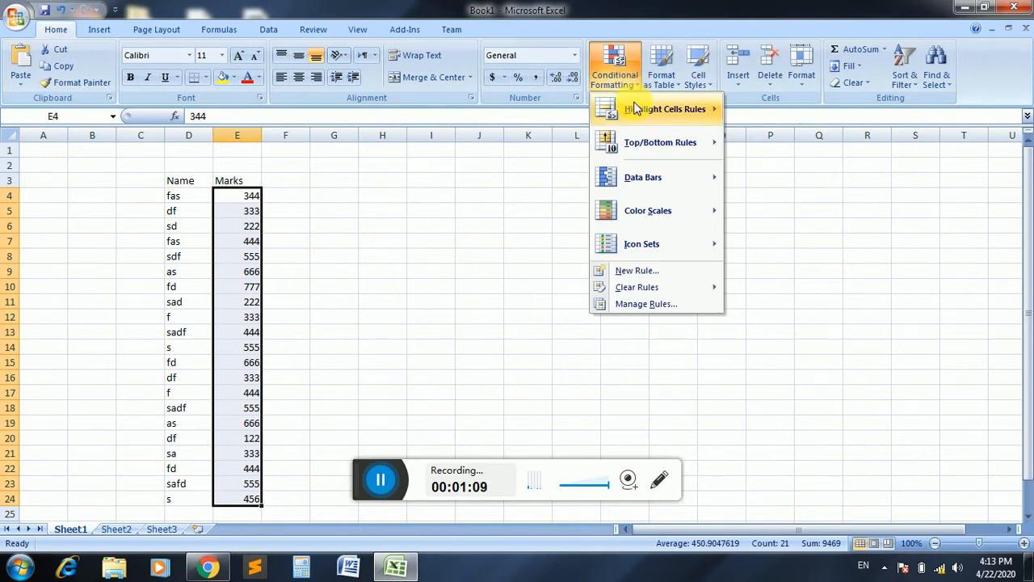
mouse_move(622, 143)
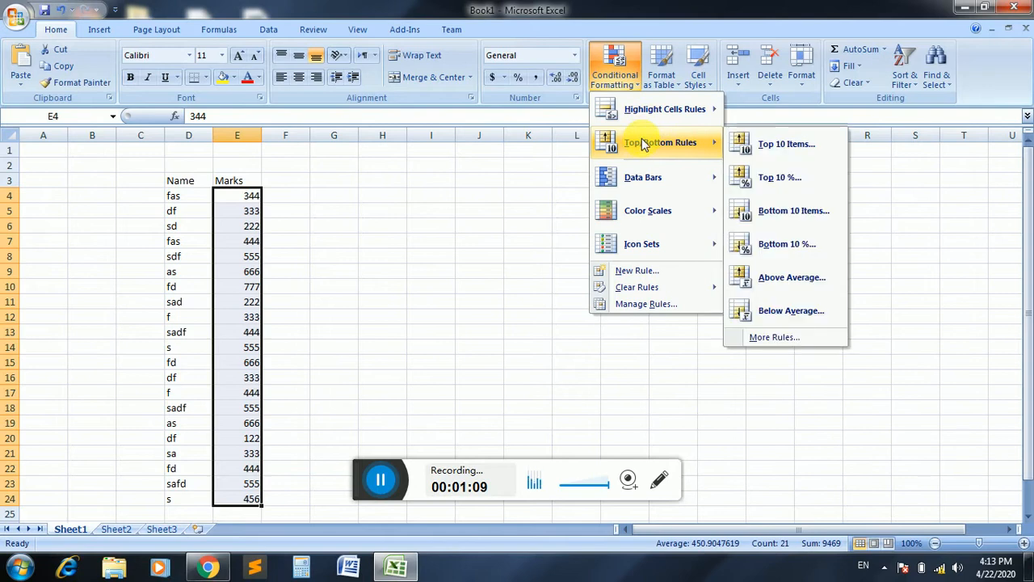
left_click(777, 150)
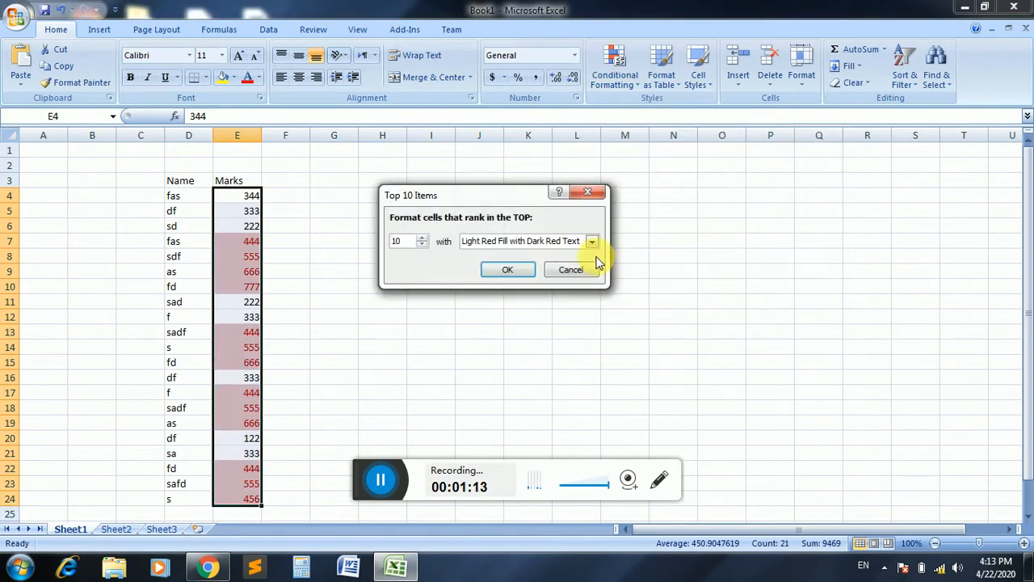
left_click(498, 273)
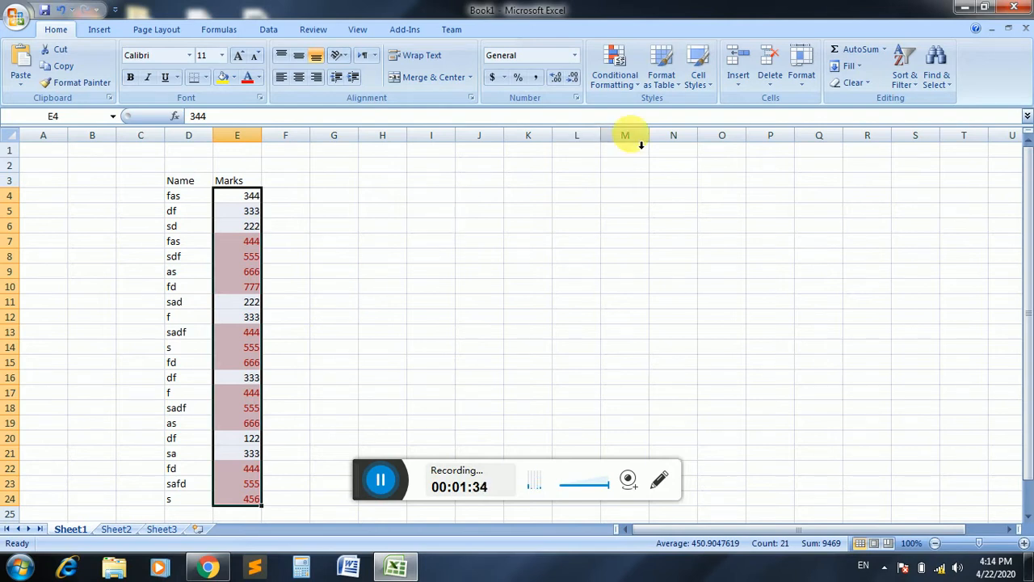
- Undo the Top 10 Items conditional formatting on the marks in E4:E24
left_click(613, 65)
mouse_move(667, 153)
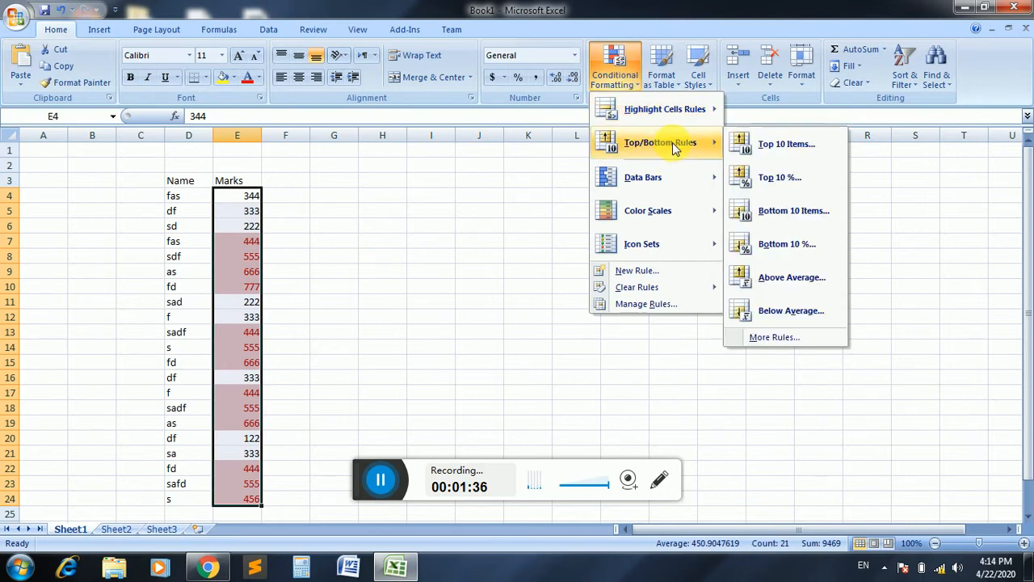
left_click(533, 270)
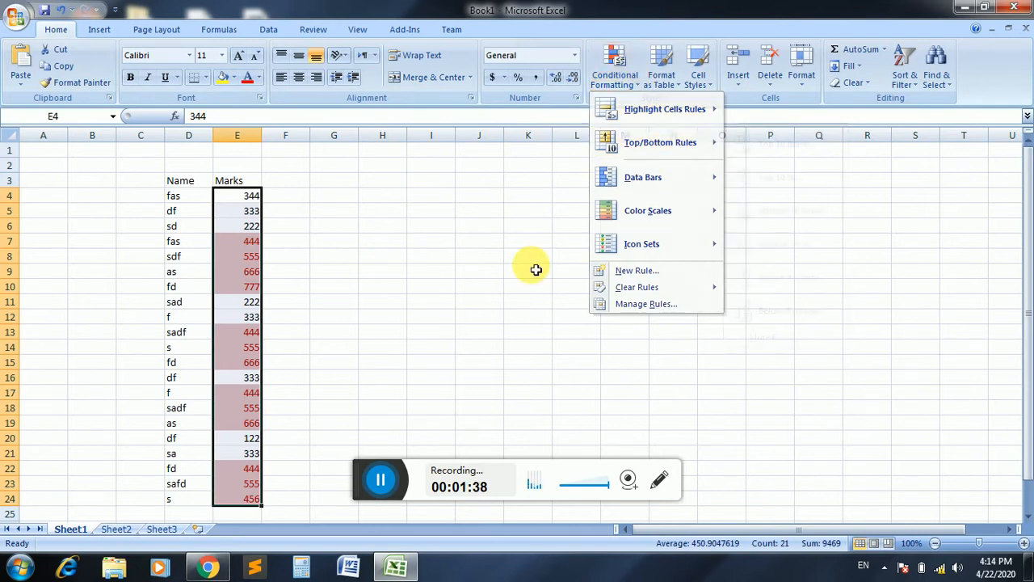
key("ctrl+z")
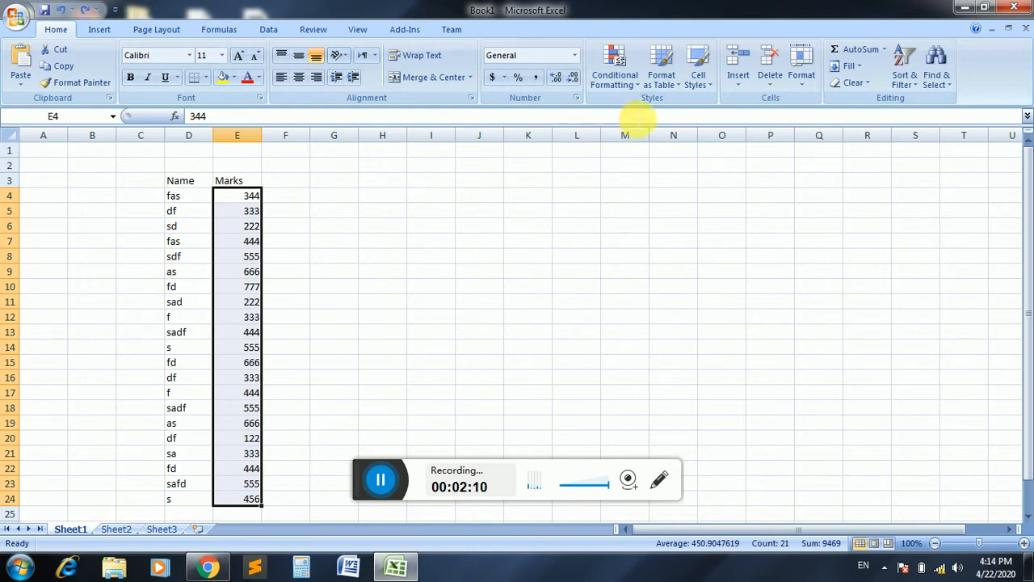
- Preview a Top 10% rule with Light Red Fill with Dark Red Text on the selected marks, without applying it
left_click(634, 87)
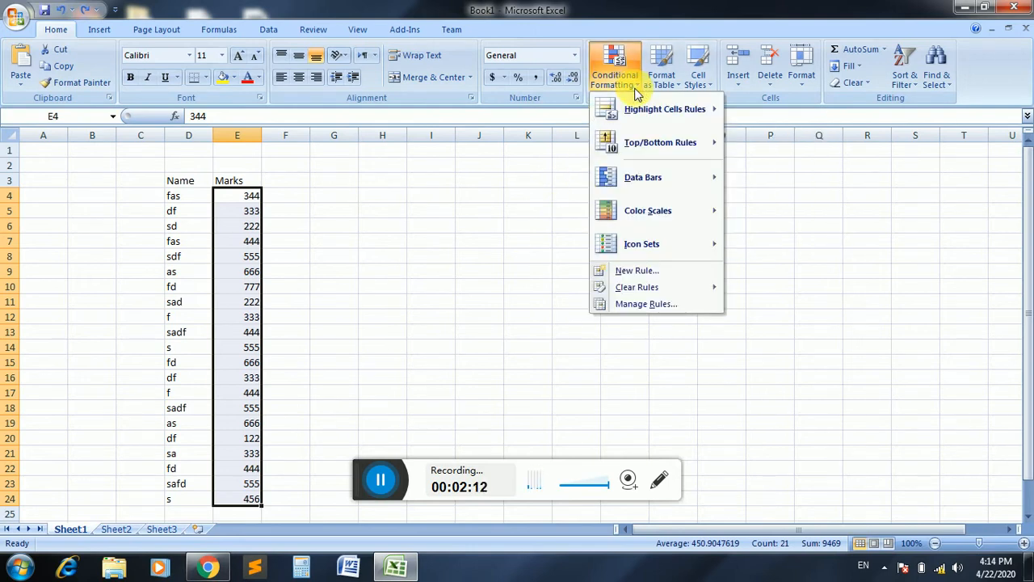
left_click(748, 181)
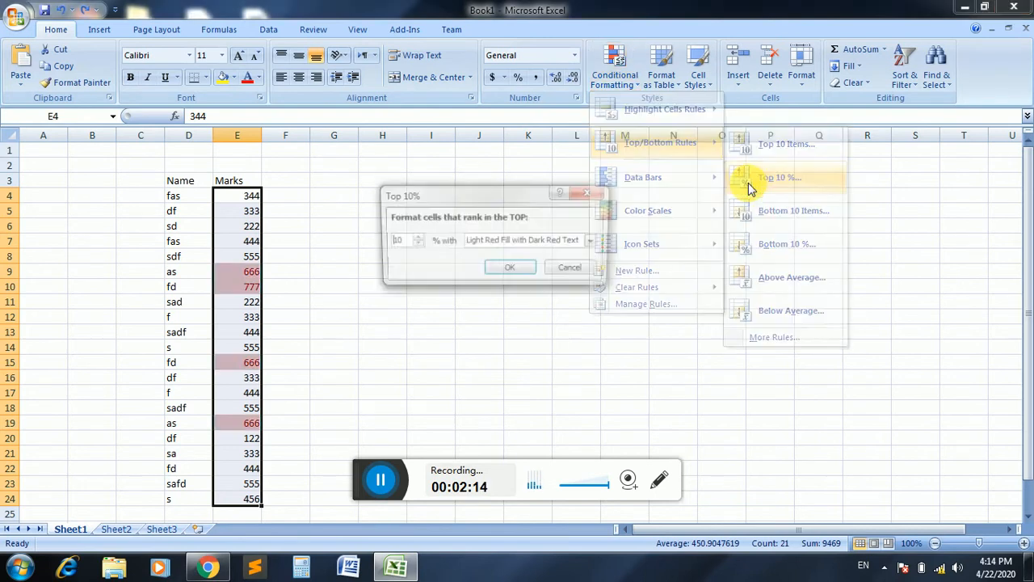
left_click(569, 274)
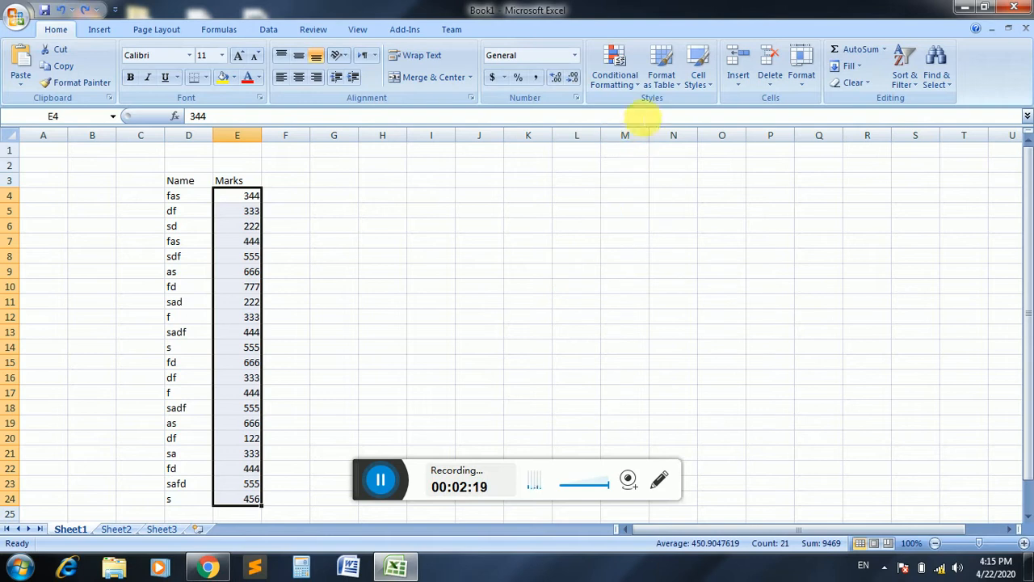
- Preview a Bottom 10 Items rule with Light Red Fill with Dark Red Text on the selected marks, without applying it
left_click(626, 83)
mouse_move(667, 142)
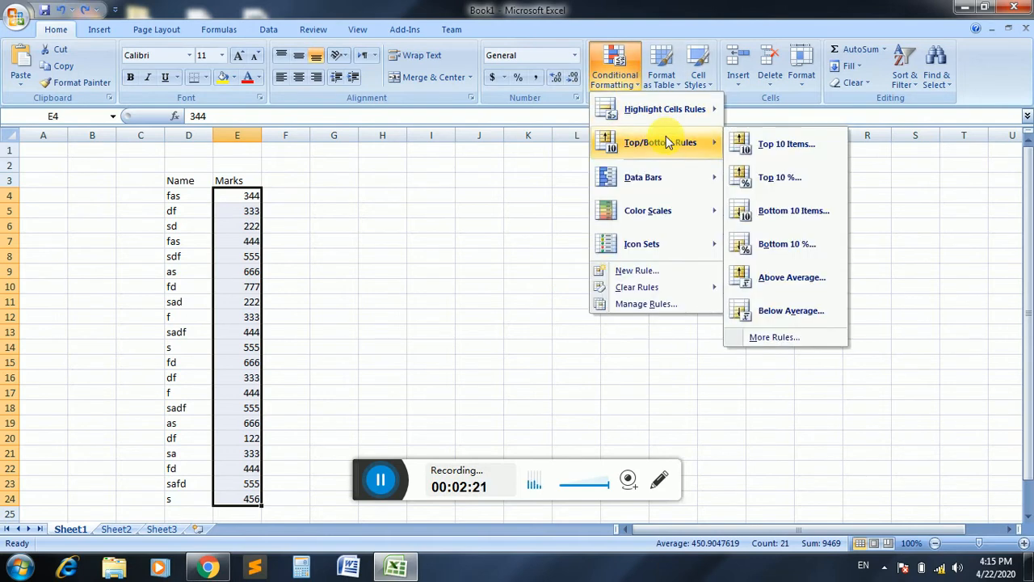
left_click(780, 215)
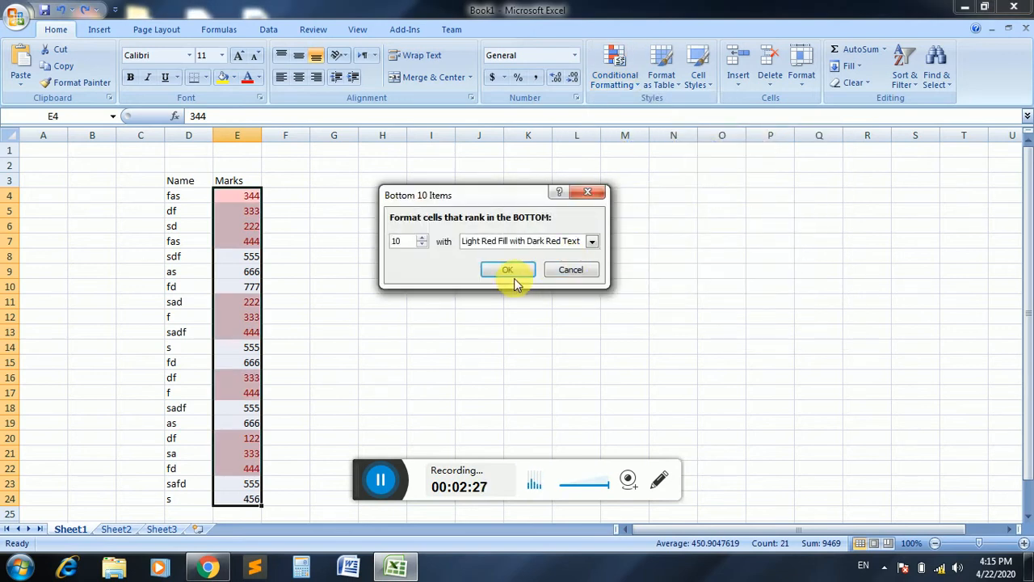
left_click(555, 273)
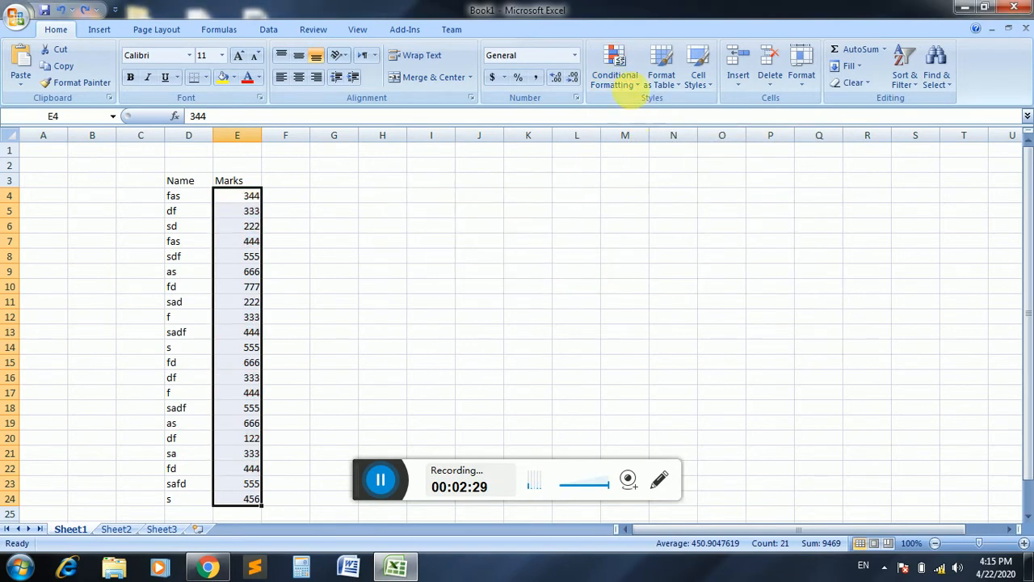
- Apply pink data bars to the marks in E4:E24, and undo them
left_click(620, 81)
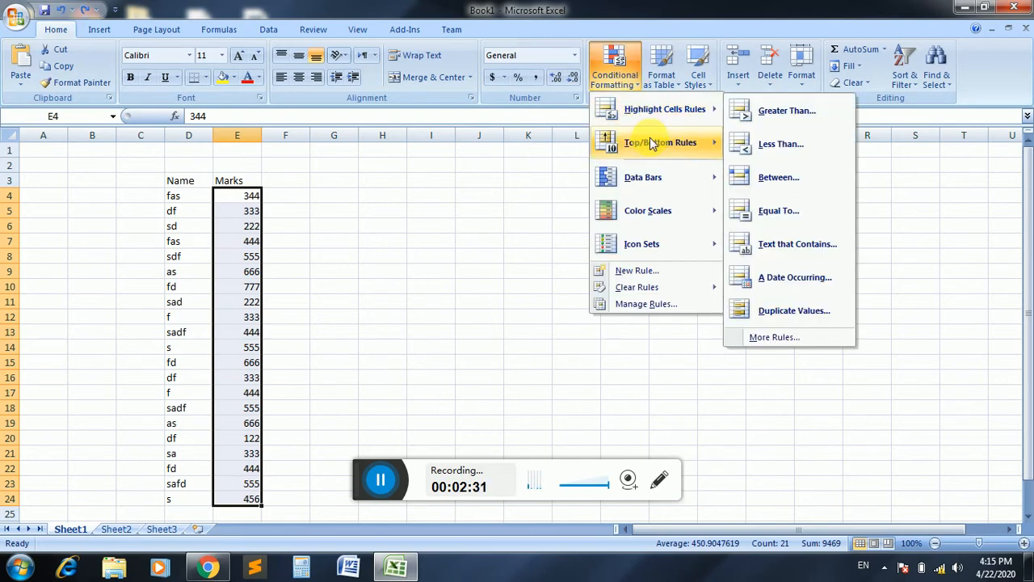
mouse_move(651, 143)
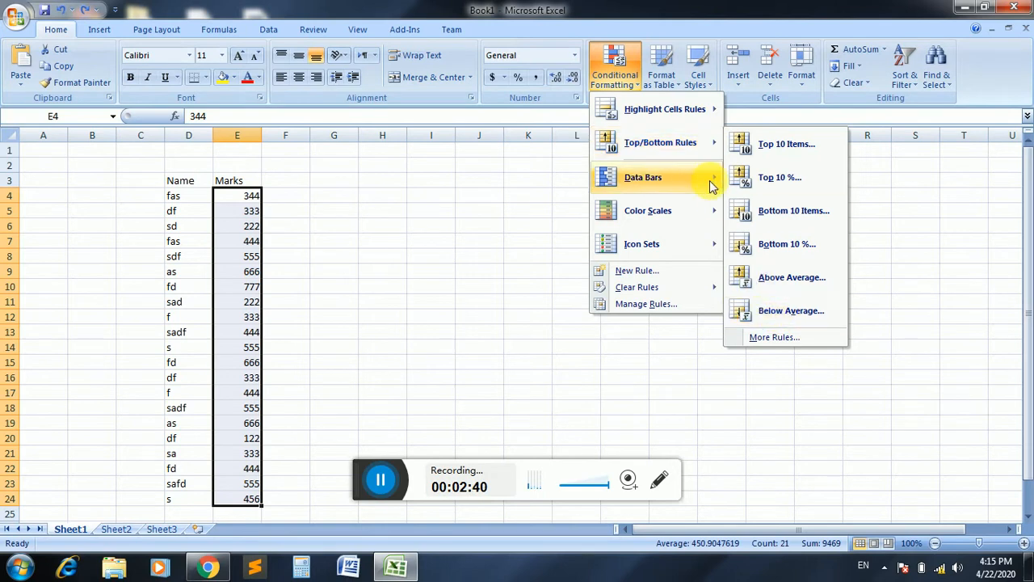
mouse_move(711, 180)
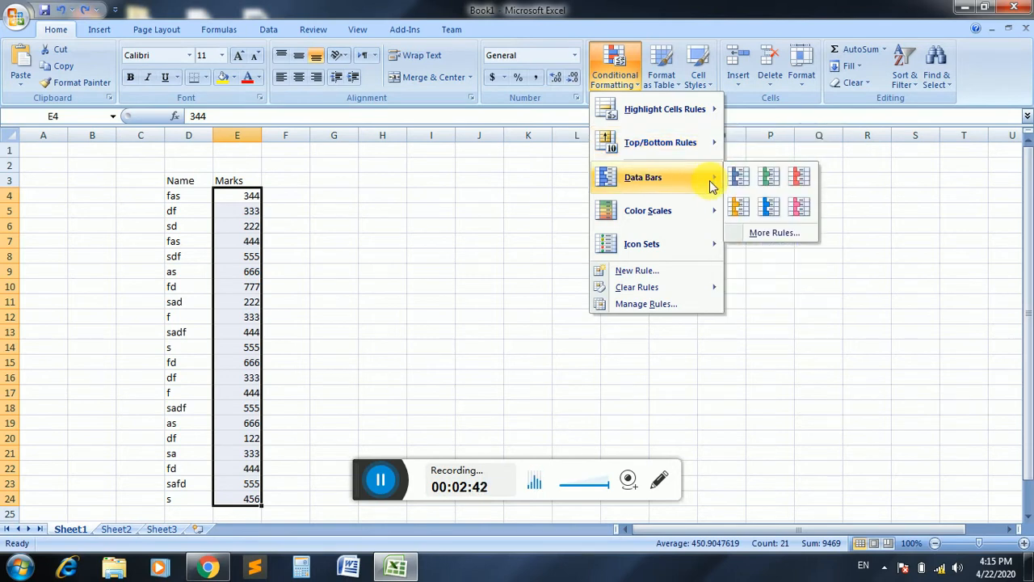
left_click(809, 209)
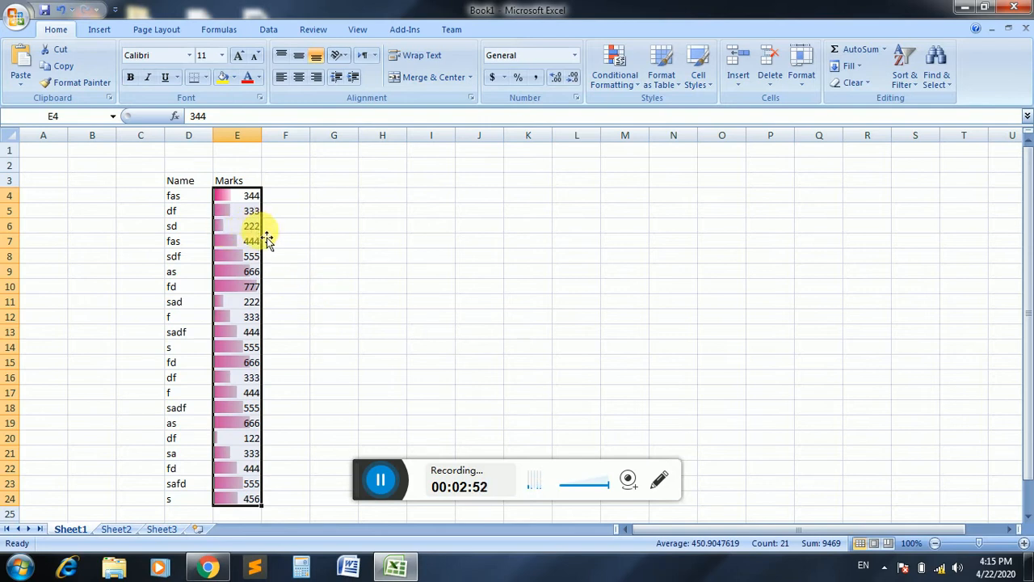
key("ctrl+z")
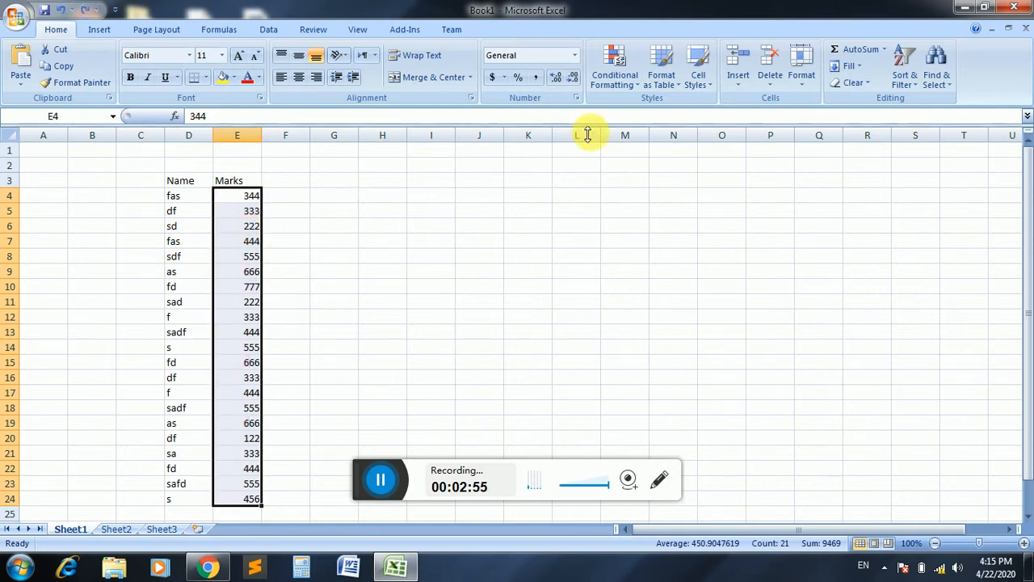
- Apply a red-yellow color scale to the marks in E4:E24, and undo it
left_click(614, 77)
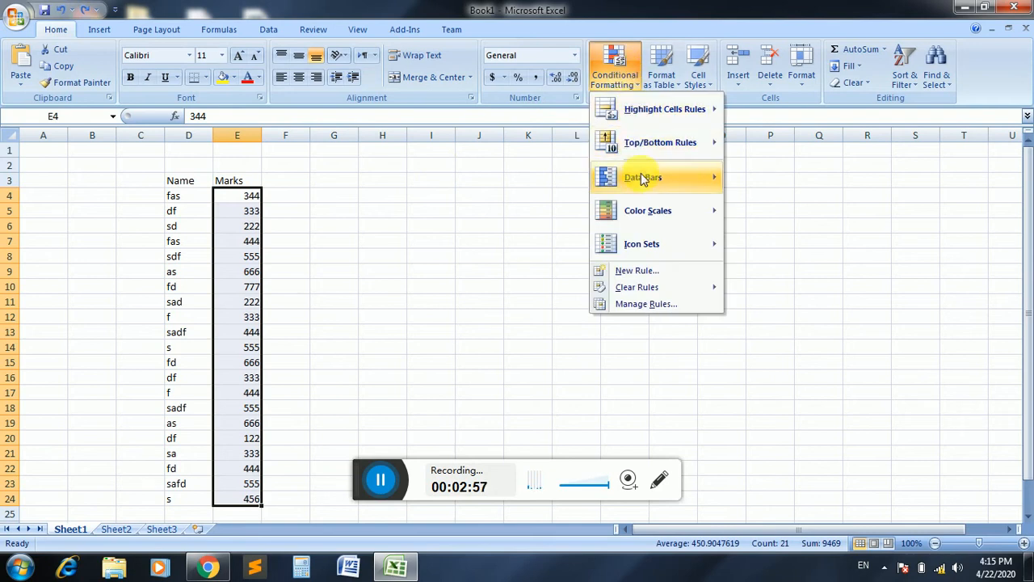
mouse_move(644, 176)
mouse_move(654, 211)
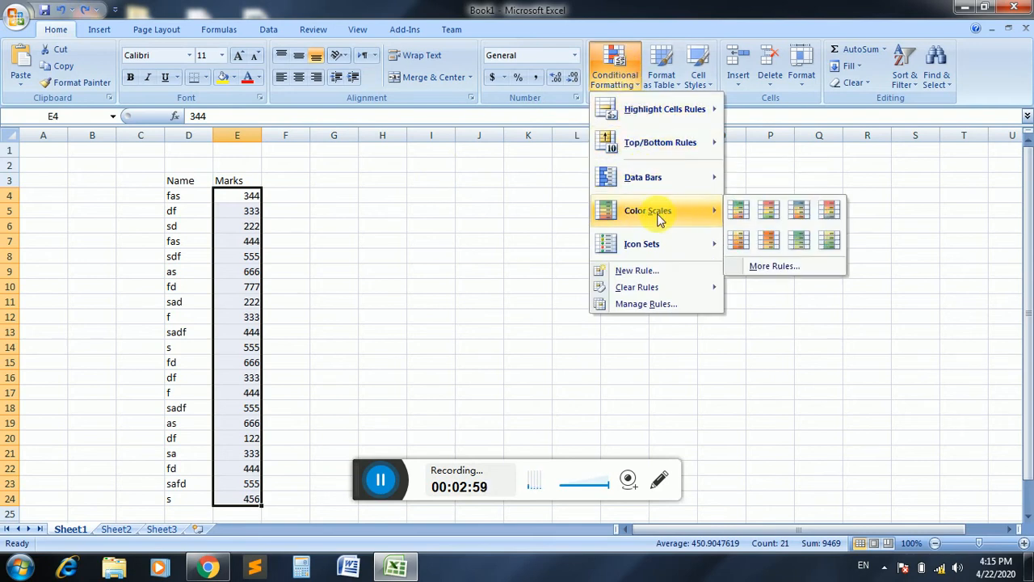
left_click(771, 243)
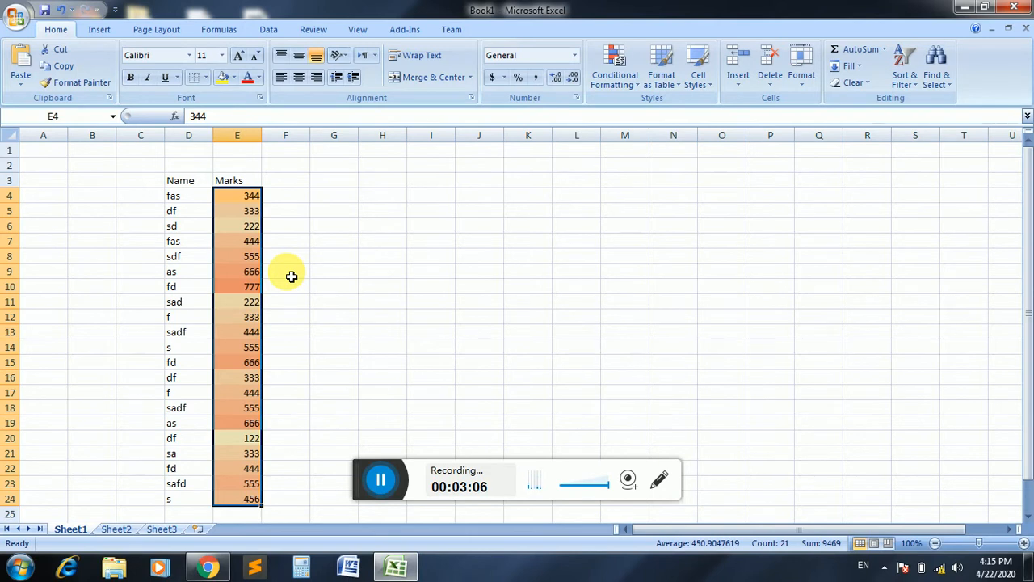
left_click(291, 276)
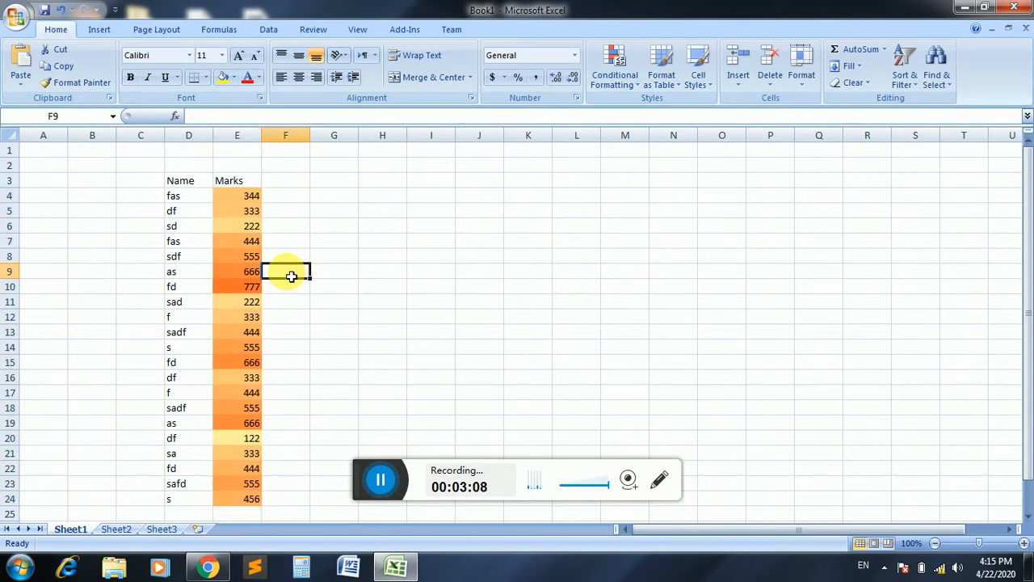
key("ctrl+z")
- Apply the three circled symbols icon set to the marks in E4:E24, check individual cells' icons, and undo it
left_click(614, 66)
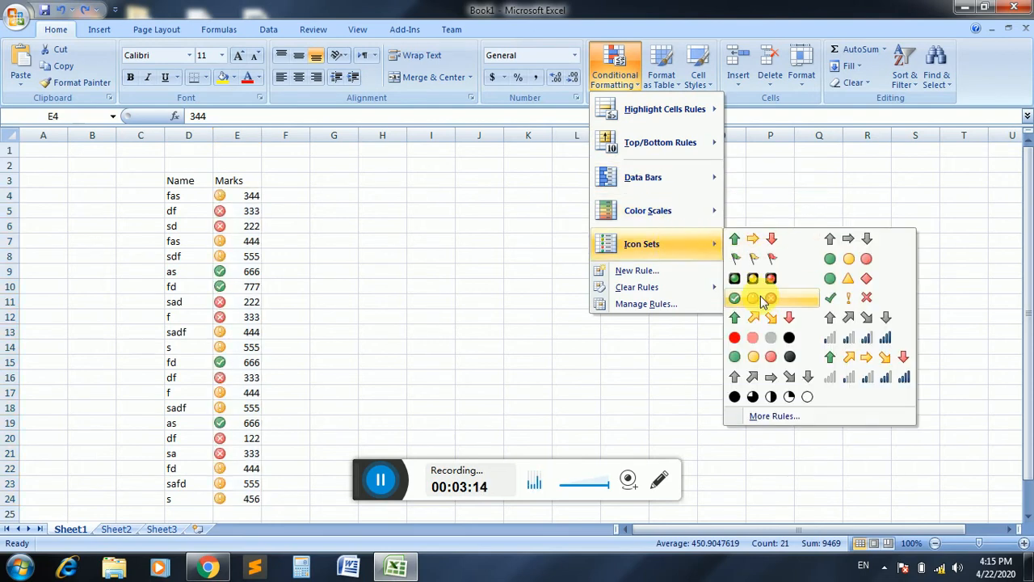
left_click(760, 295)
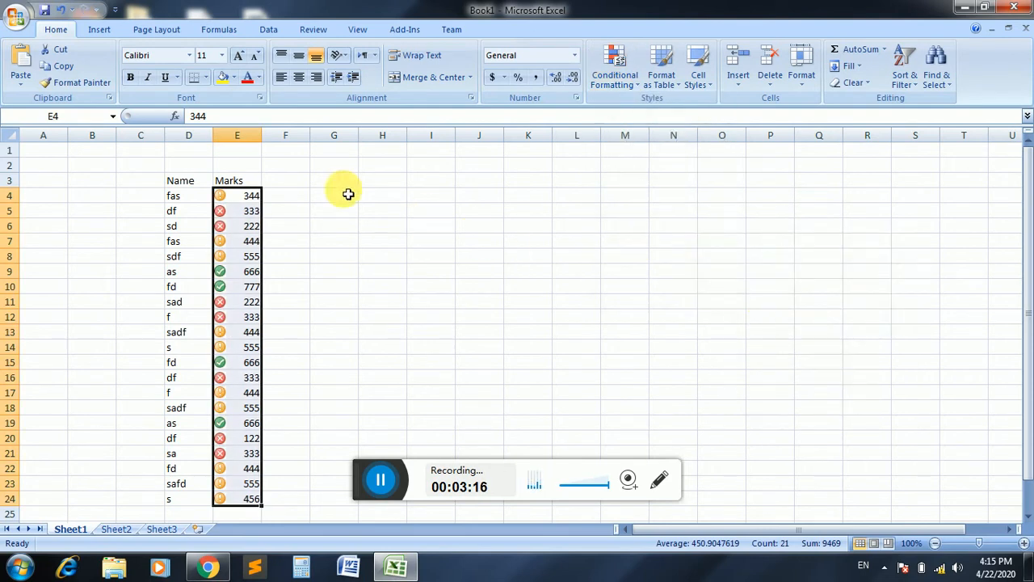
left_click(258, 202)
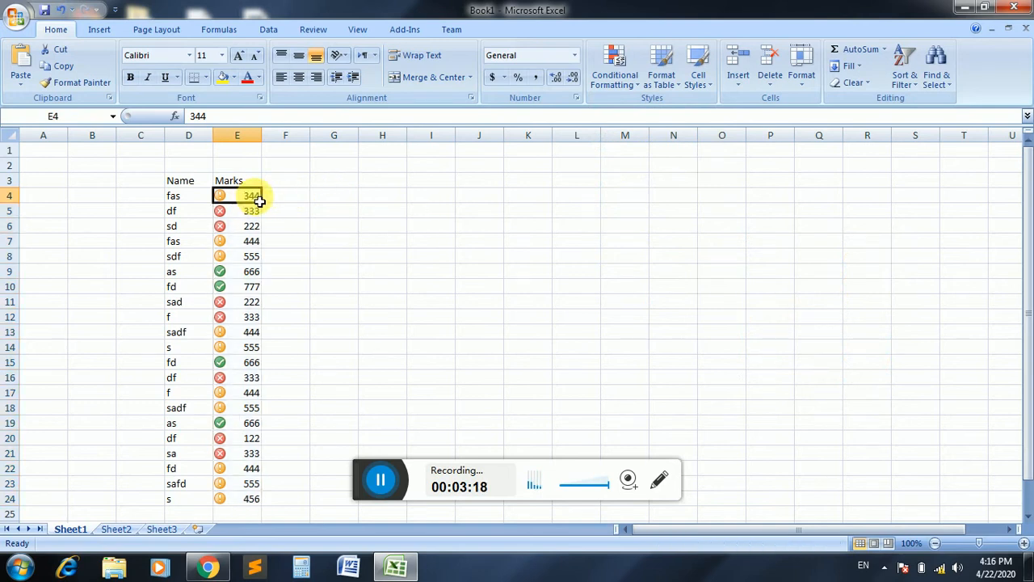
left_click(252, 217)
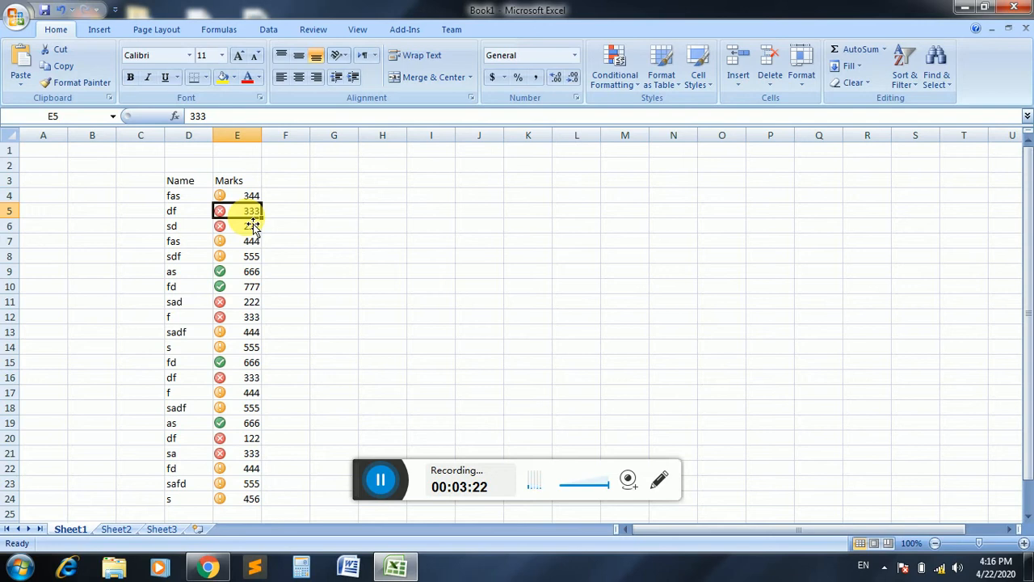
left_click(243, 286)
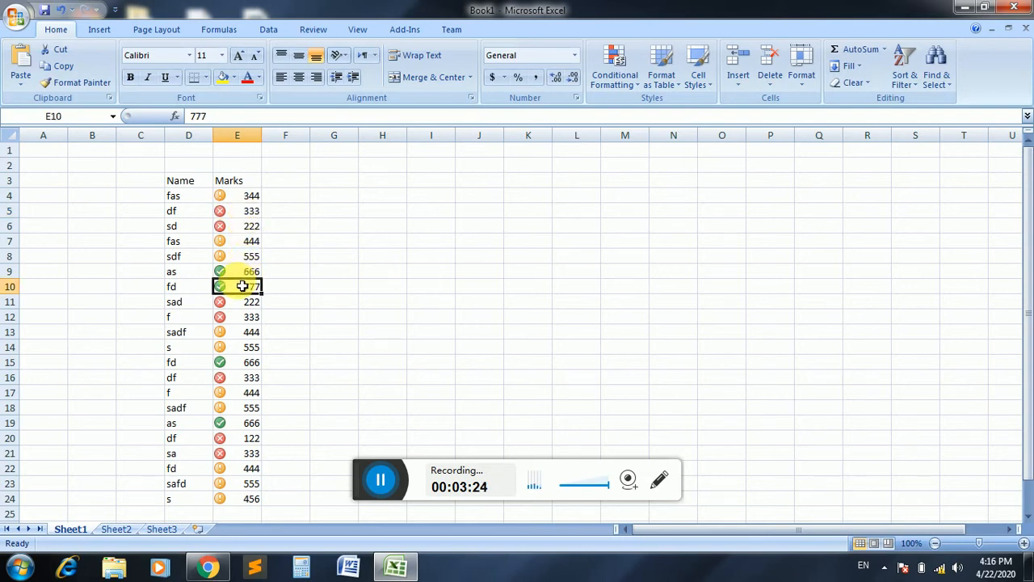
key("ctrl+z")
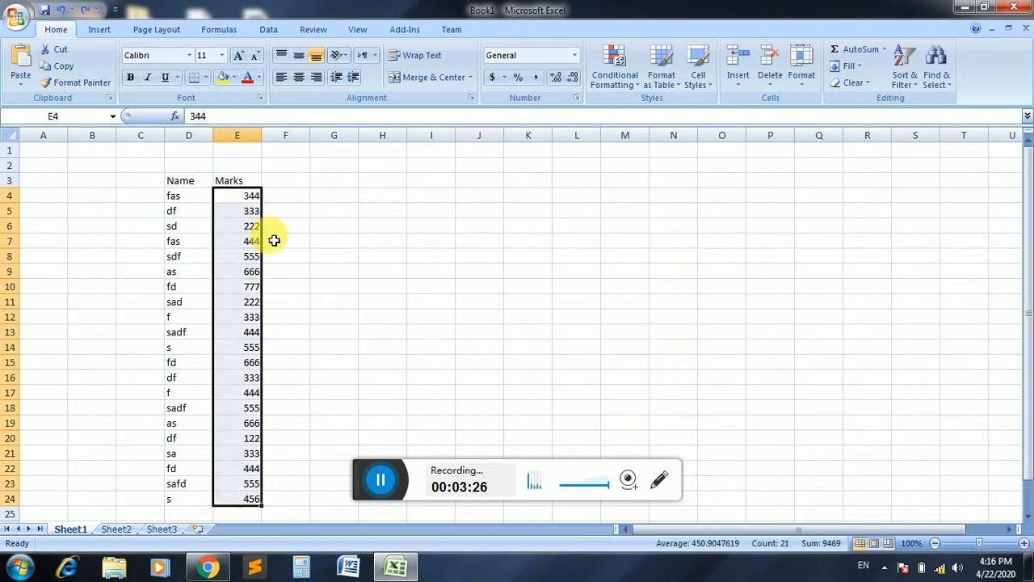
left_click(628, 73)
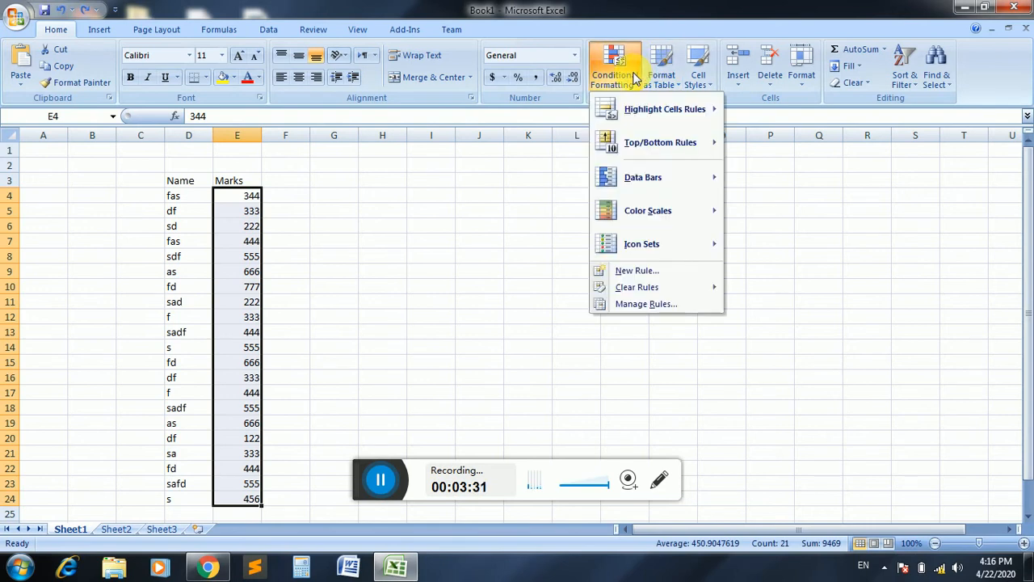
left_click(549, 171)
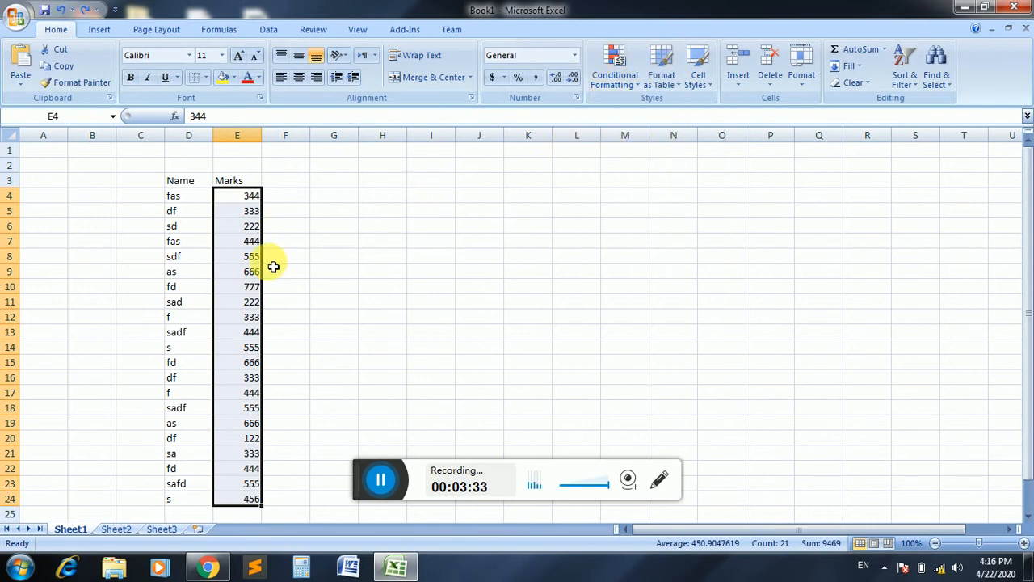
left_click(121, 255)
- Format D3:E24 as a table with headers, using the red banded style in the first row of the Medium styles
left_click_drag(180, 186, 254, 498)
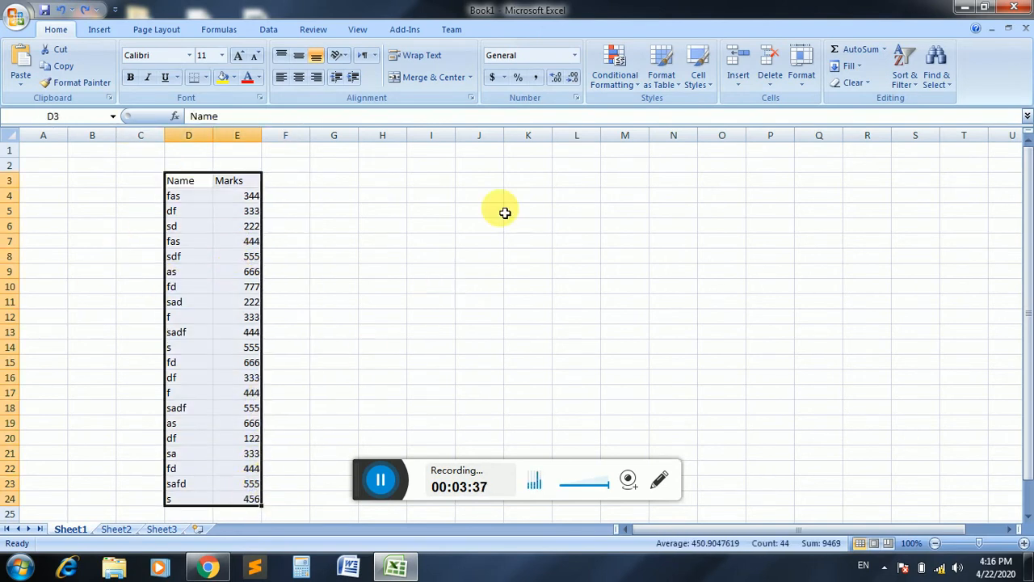
left_click(661, 71)
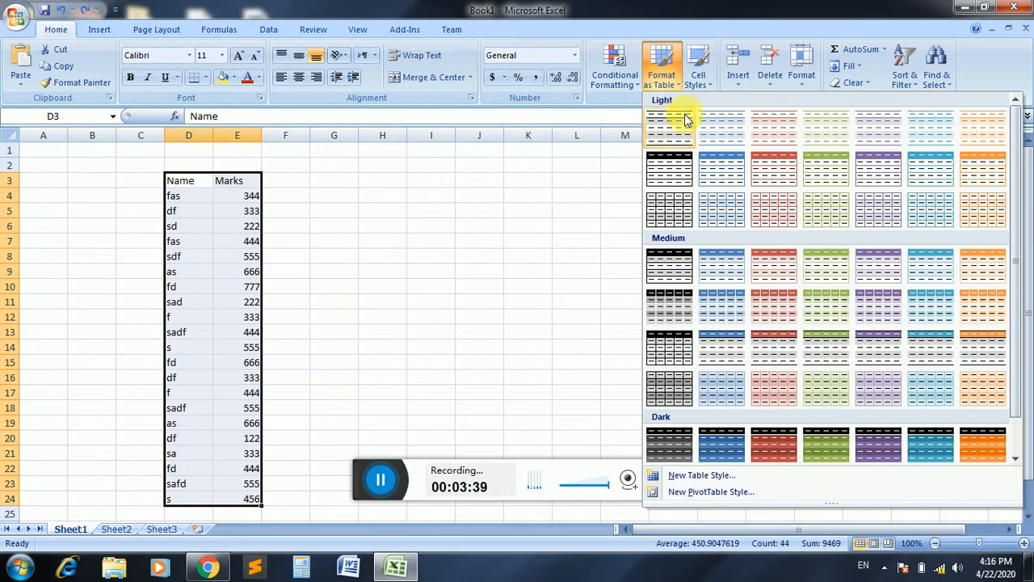
left_click(781, 264)
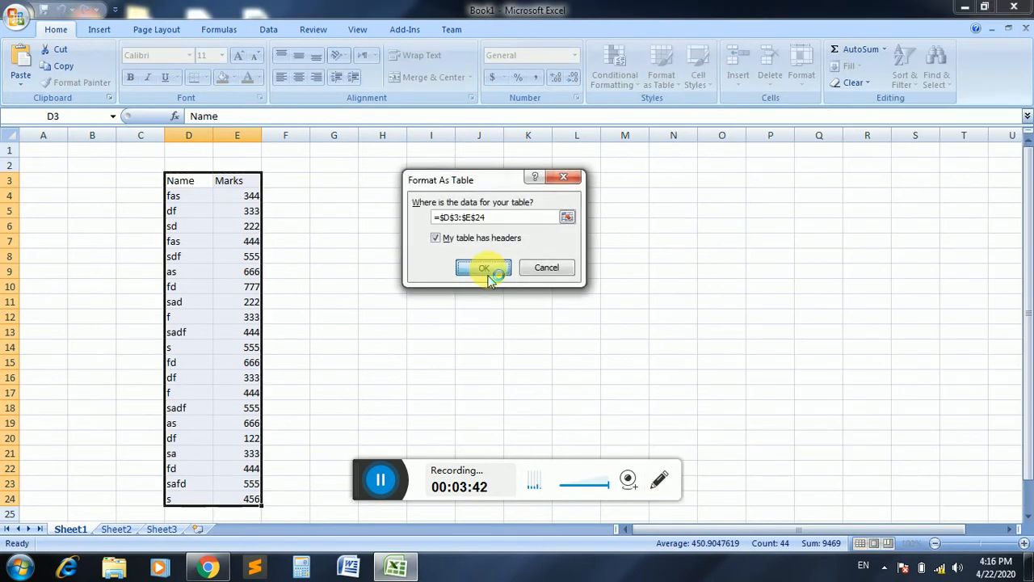
left_click(484, 265)
left_click(494, 286)
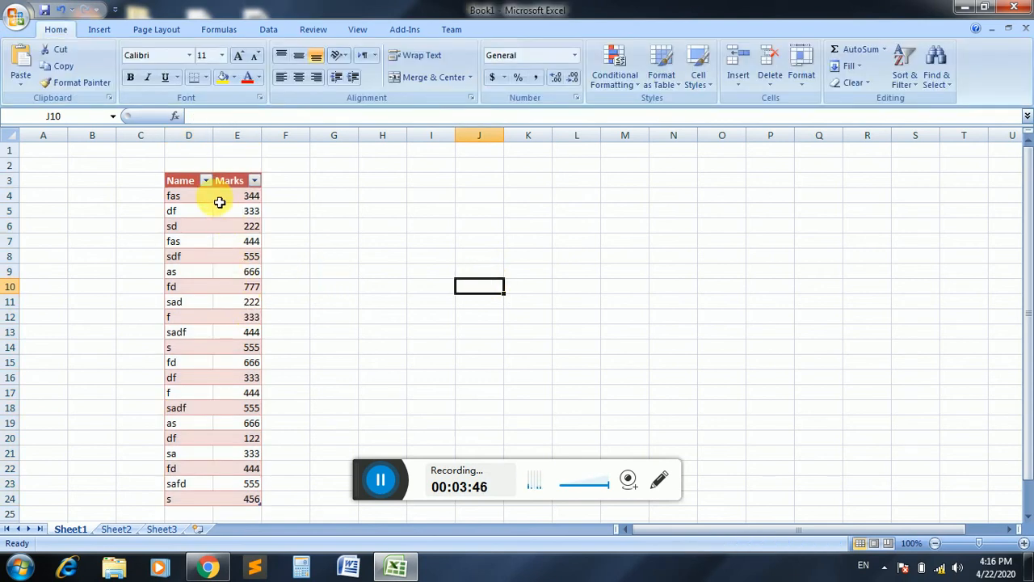
- Filter the Marks column to show only 444, and restore all its values
left_click(206, 181)
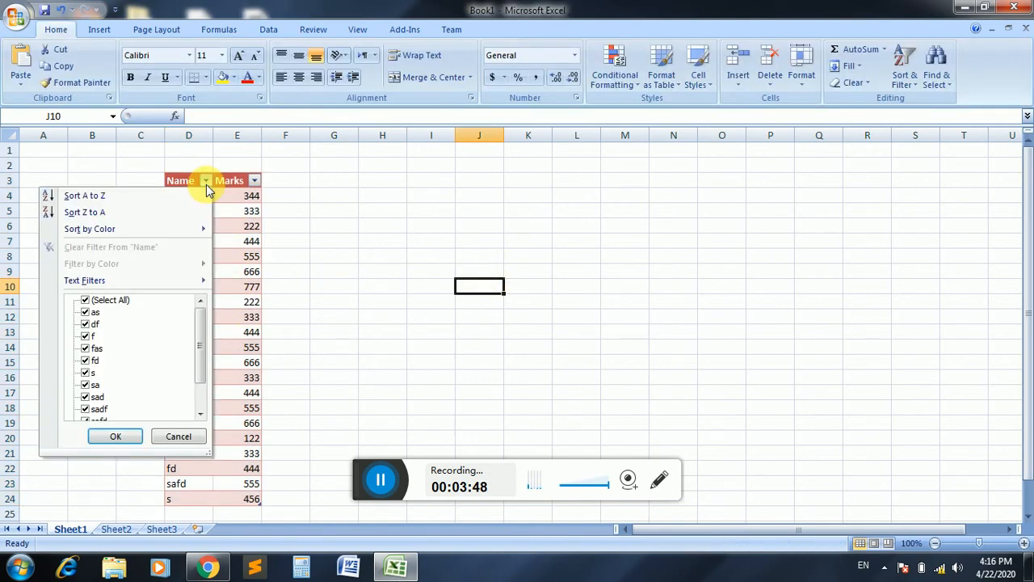
left_click(206, 182)
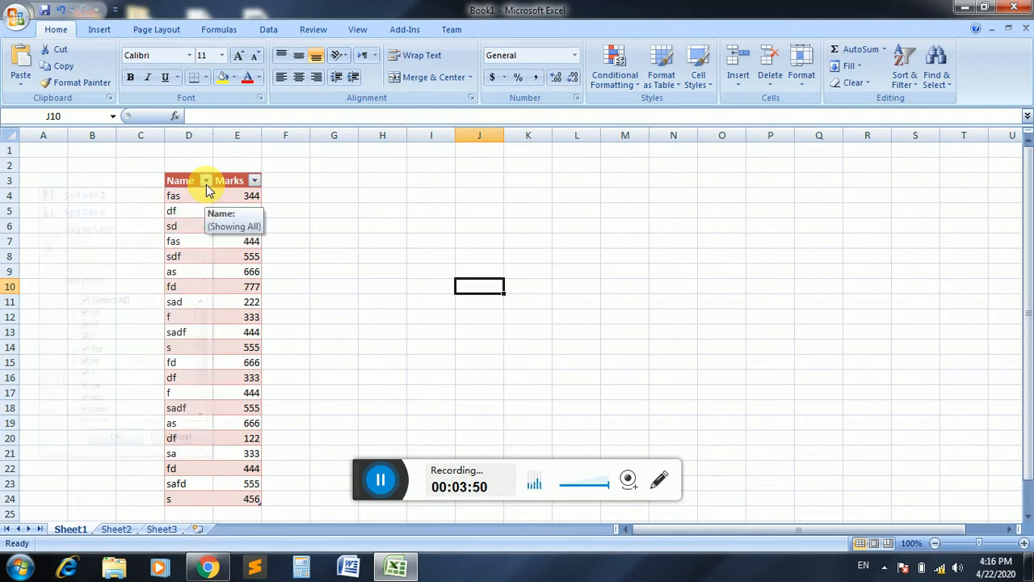
left_click(255, 180)
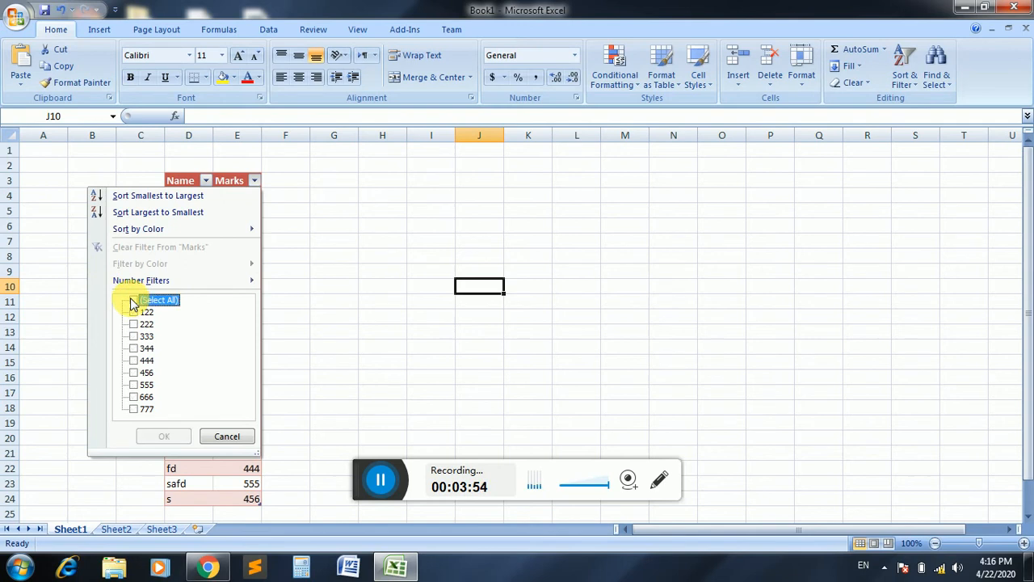
left_click(133, 361)
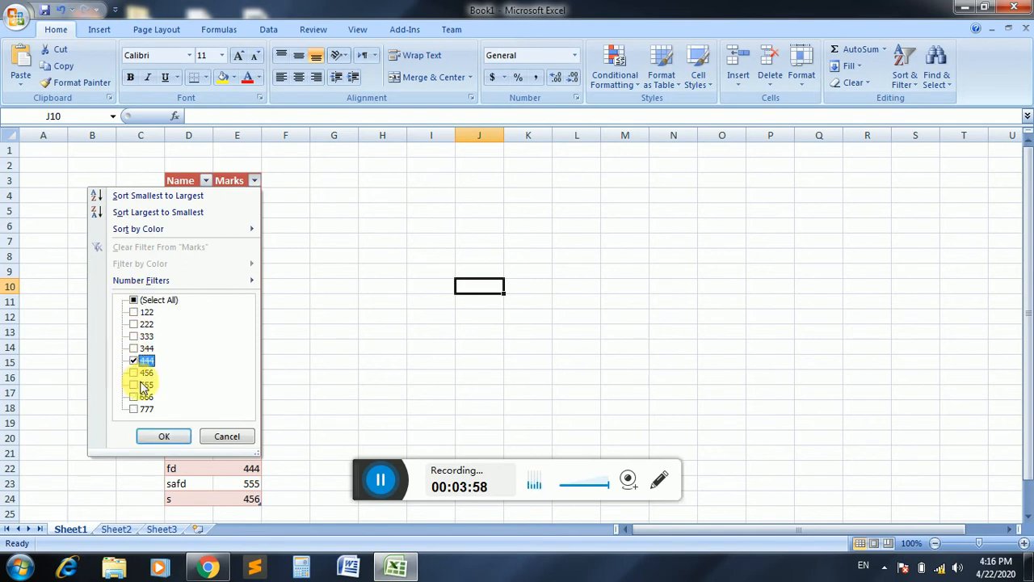
left_click(173, 439)
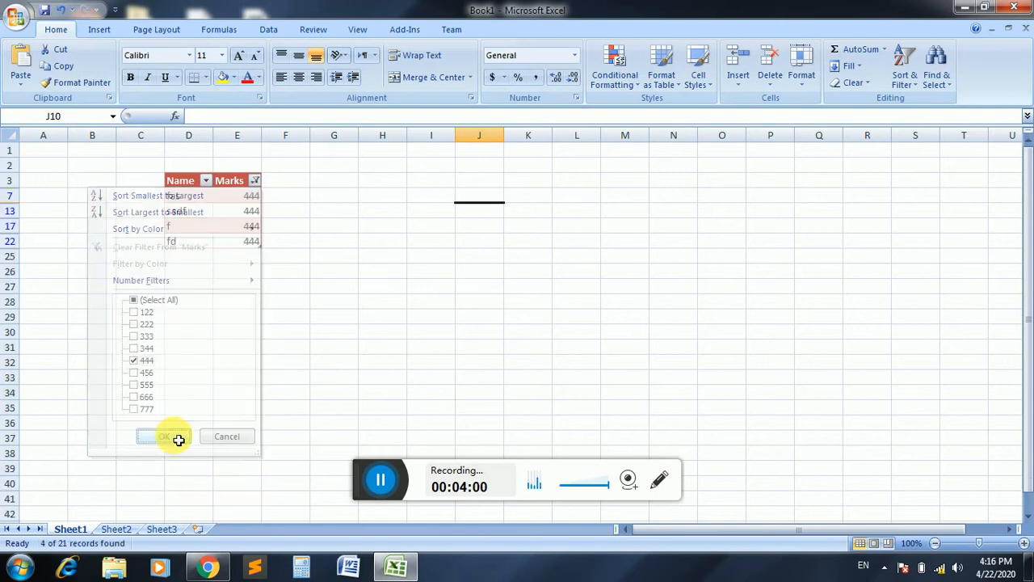
left_click(254, 181)
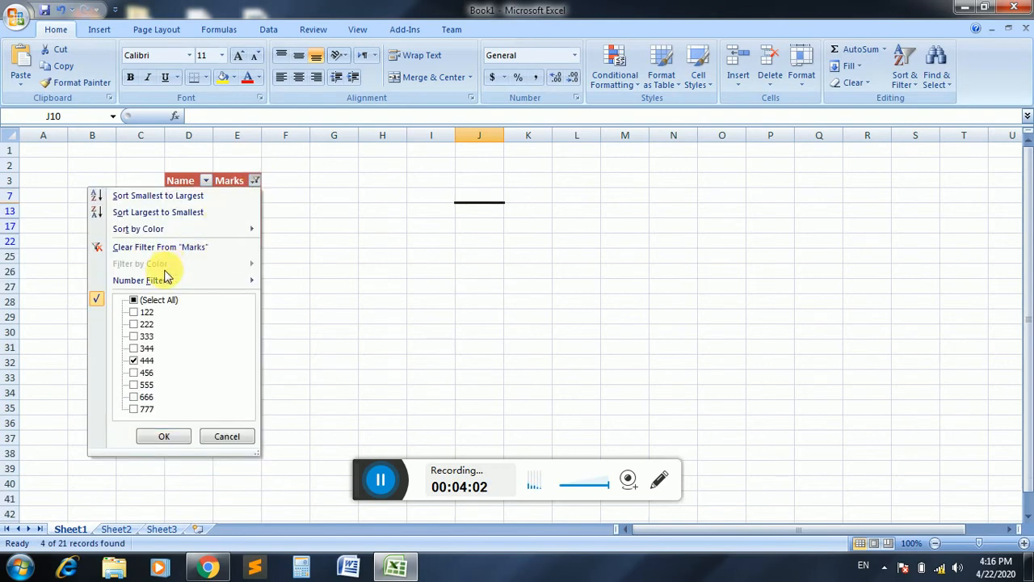
left_click(172, 436)
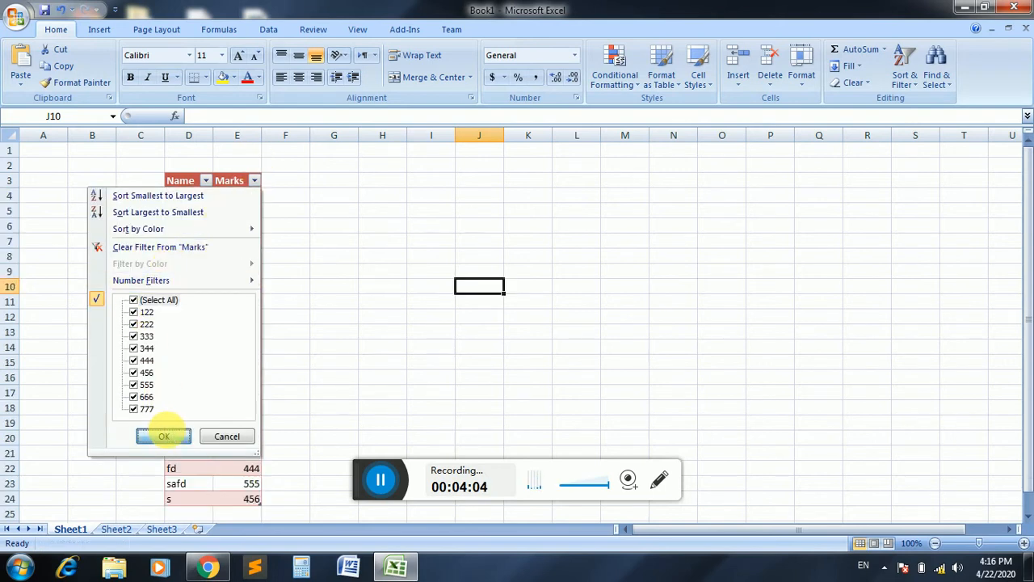
left_click(207, 181)
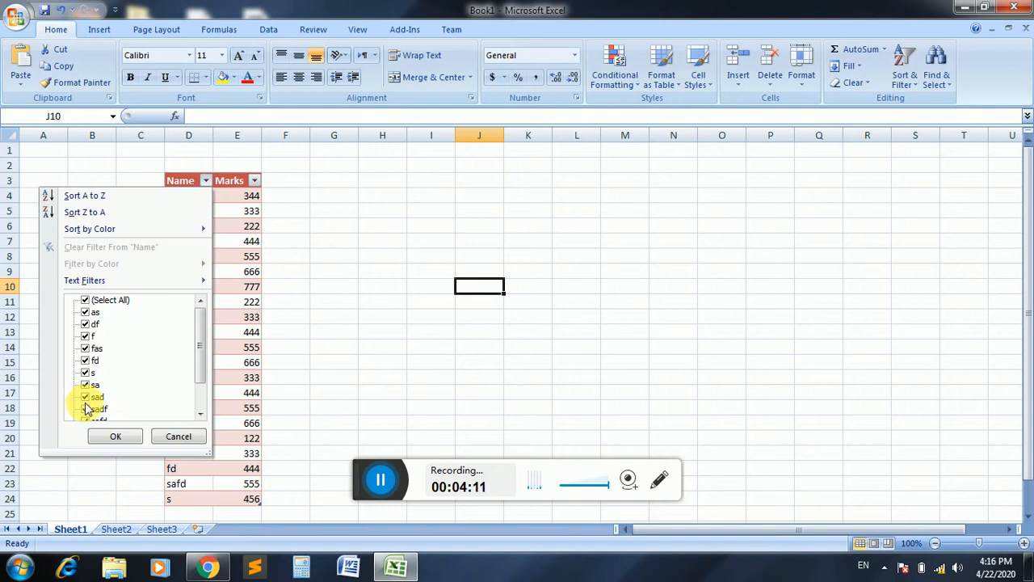
left_click(174, 436)
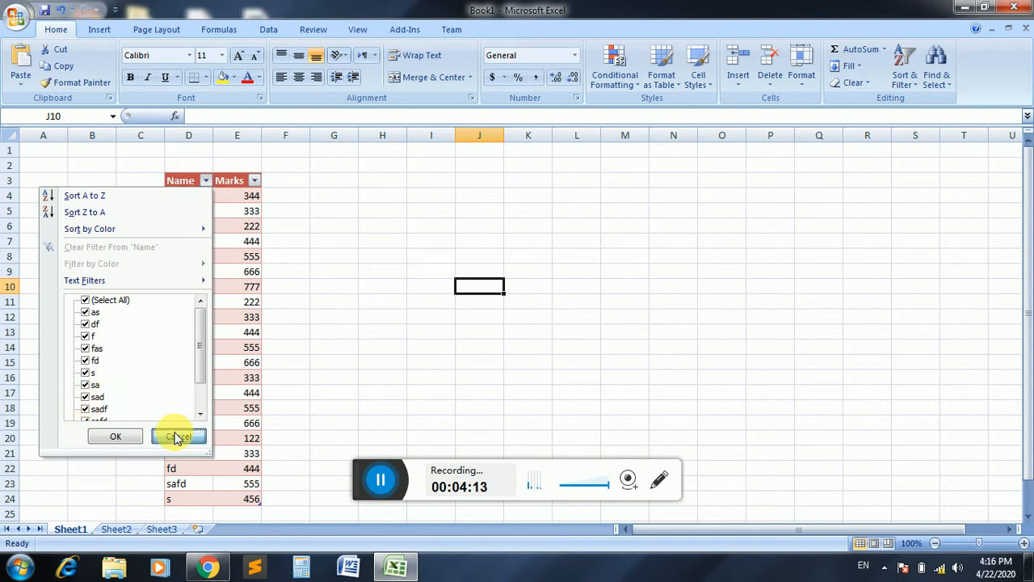
left_click(666, 81)
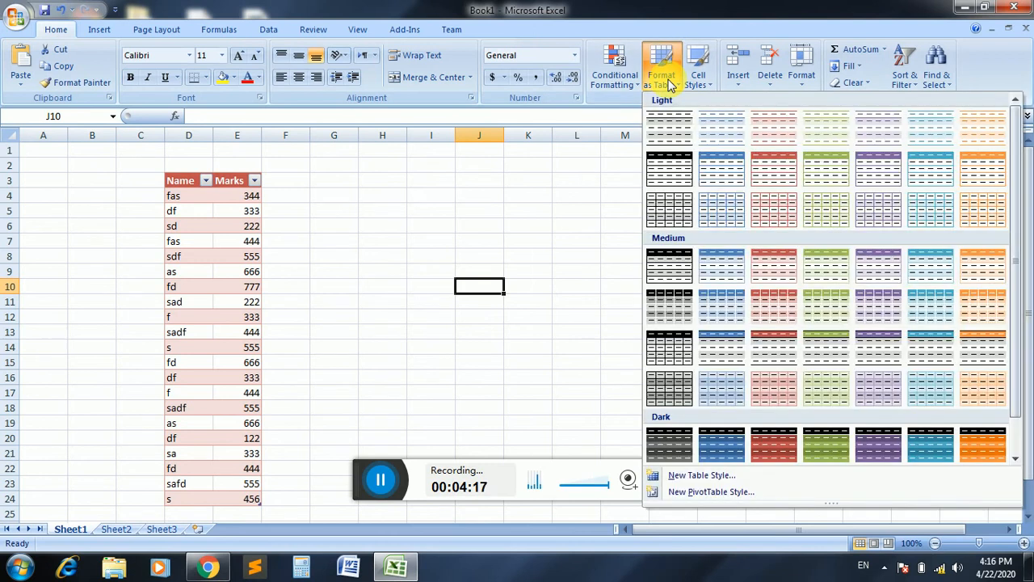
left_click(337, 254)
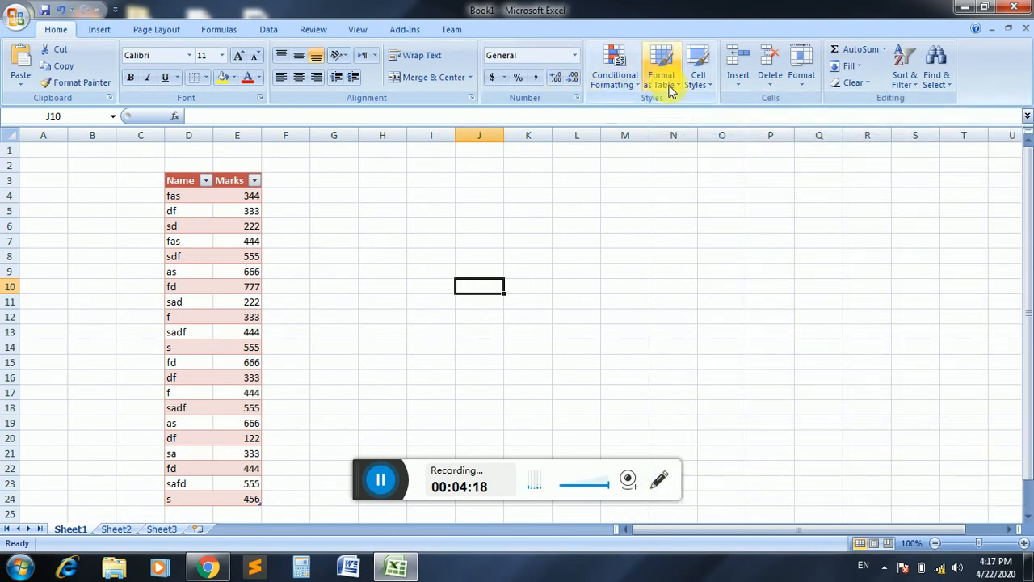
left_click(700, 81)
left_click(445, 258)
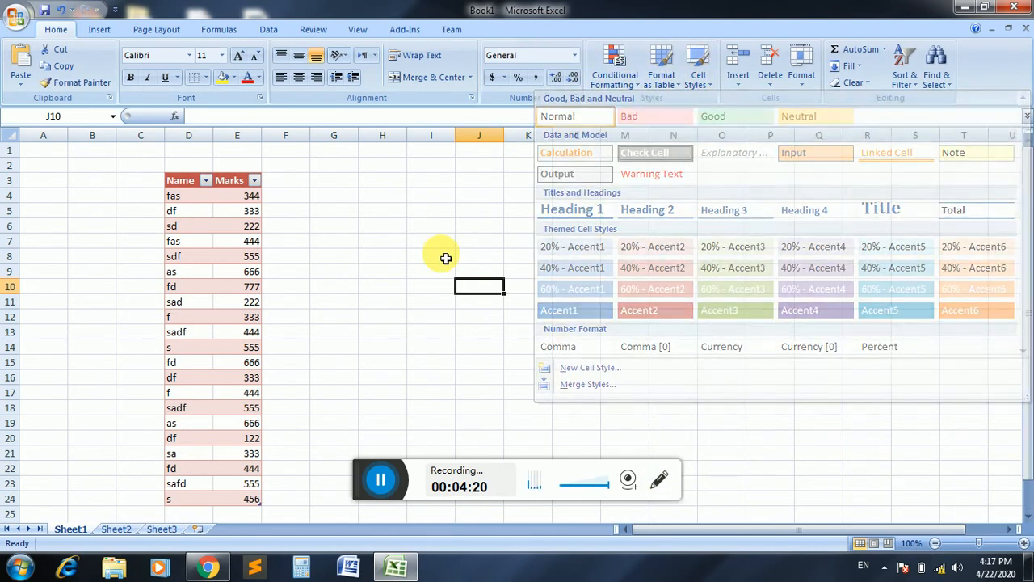
- Apply the Accent3 themed cell style to the empty cells H3:N3
left_click_drag(337, 212, 598, 203)
left_click(595, 241)
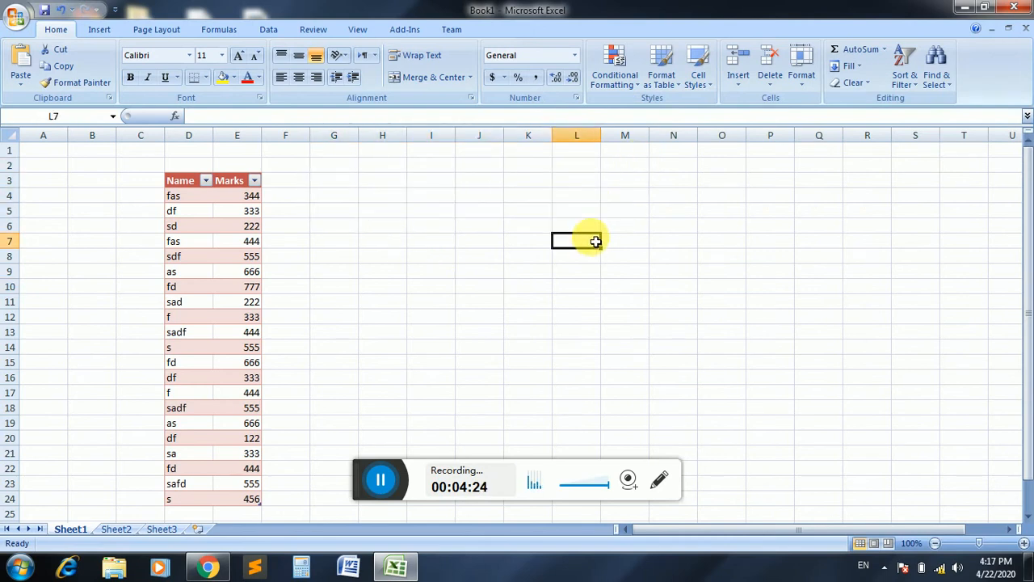
left_click_drag(386, 181, 670, 180)
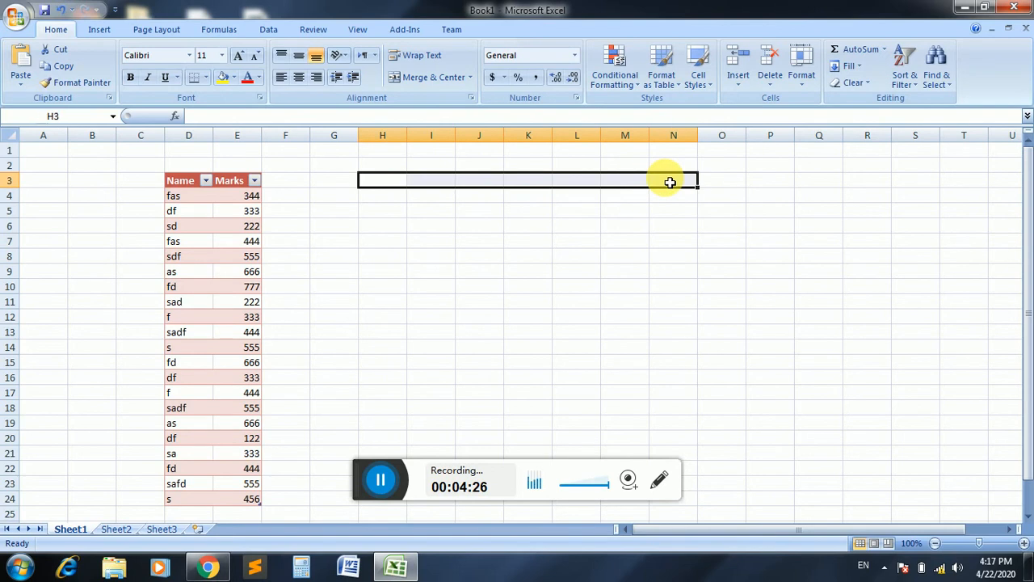
left_click(699, 84)
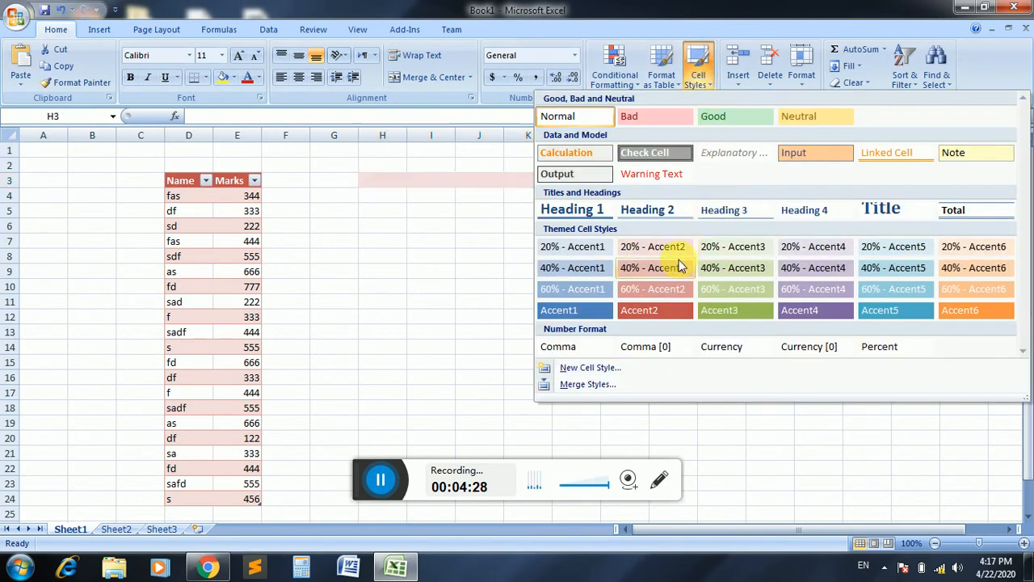
left_click(722, 309)
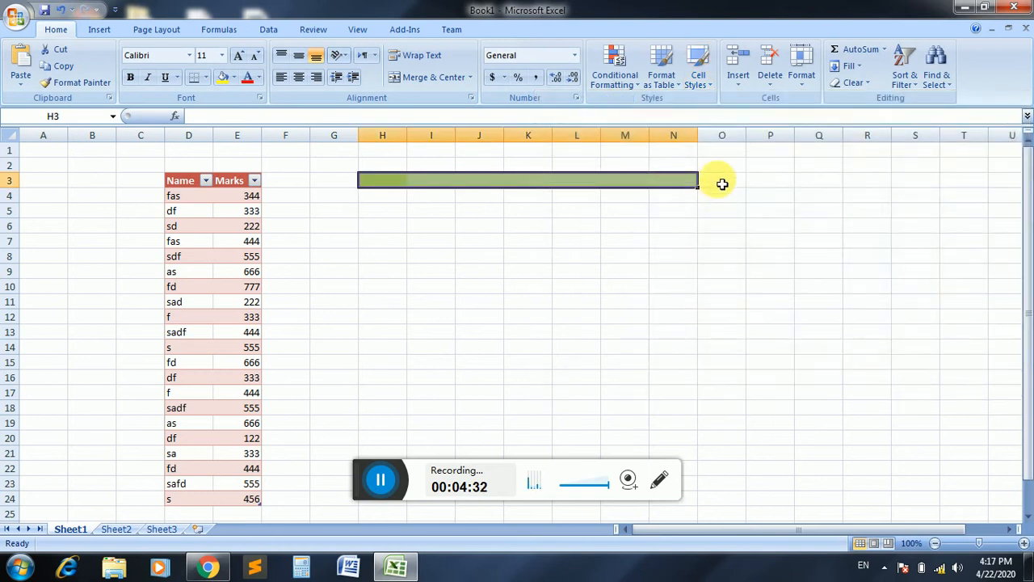
left_click(703, 82)
left_click(703, 84)
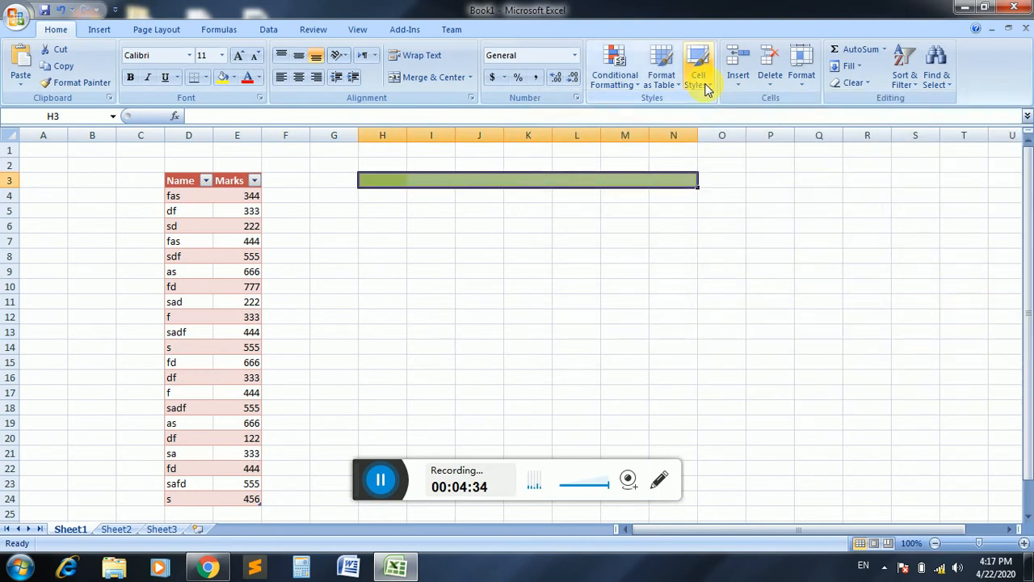
left_click(703, 84)
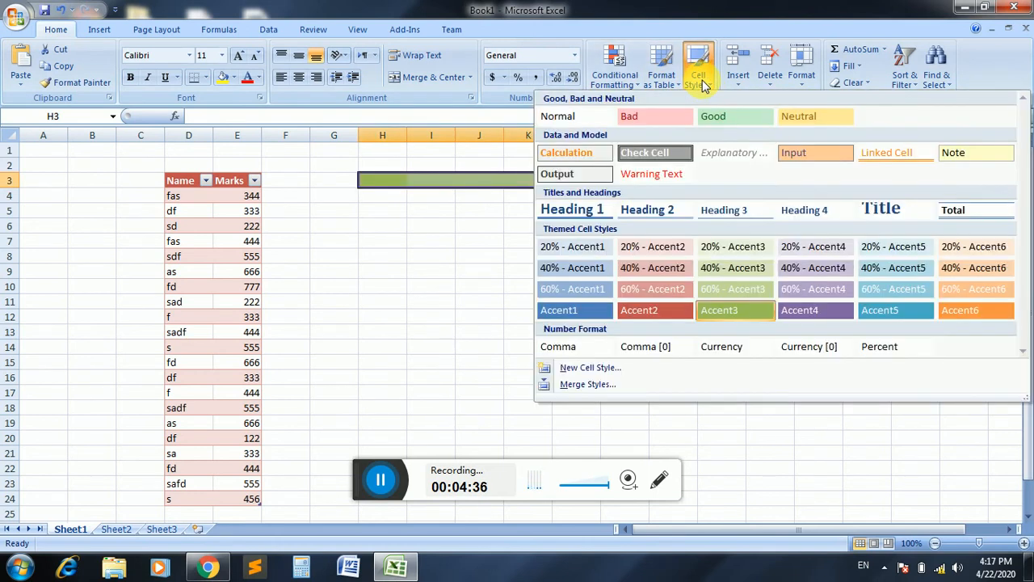
left_click(701, 83)
left_click(737, 79)
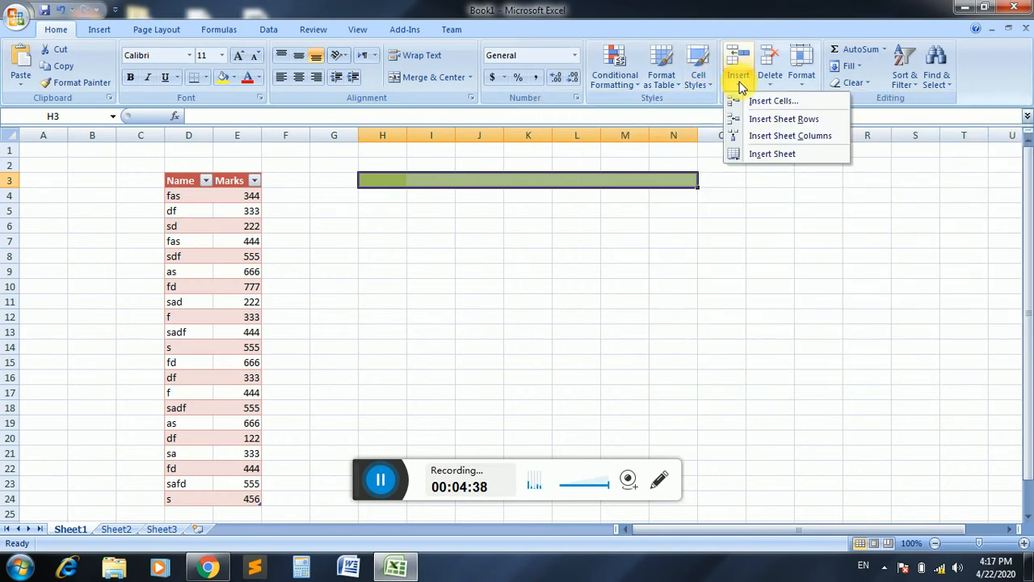
left_click(524, 276)
- Insert a cell at I2 with the cells below shifted down, and insert a sheet row above row 3
left_click(430, 164)
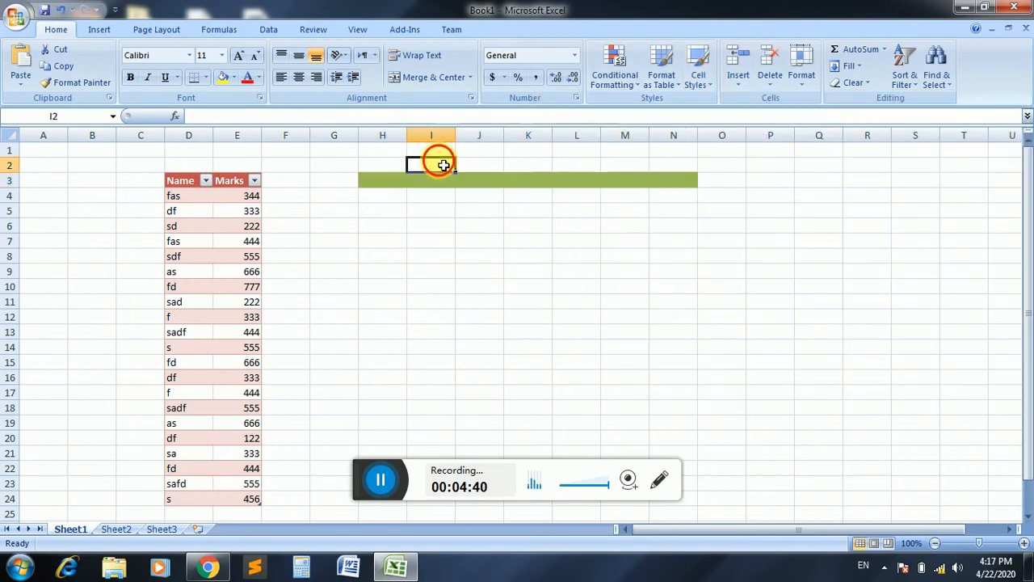
left_click(696, 73)
left_click(701, 77)
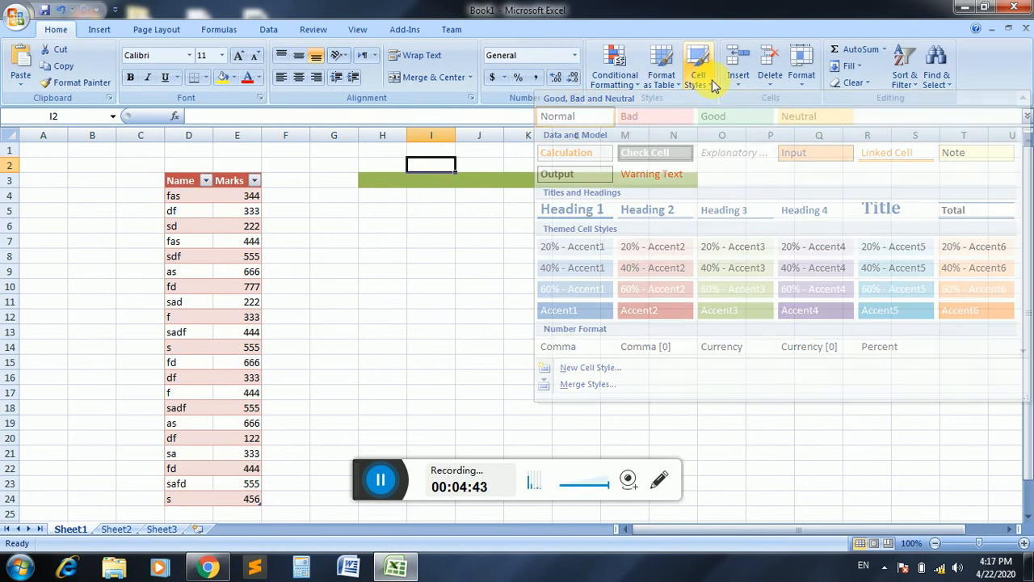
left_click(738, 79)
left_click(747, 102)
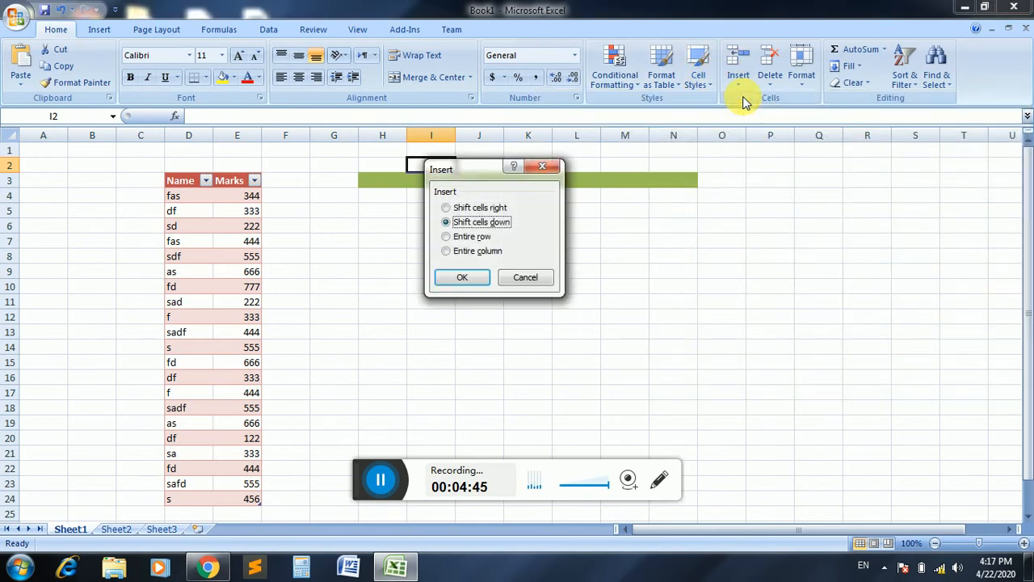
left_click(460, 277)
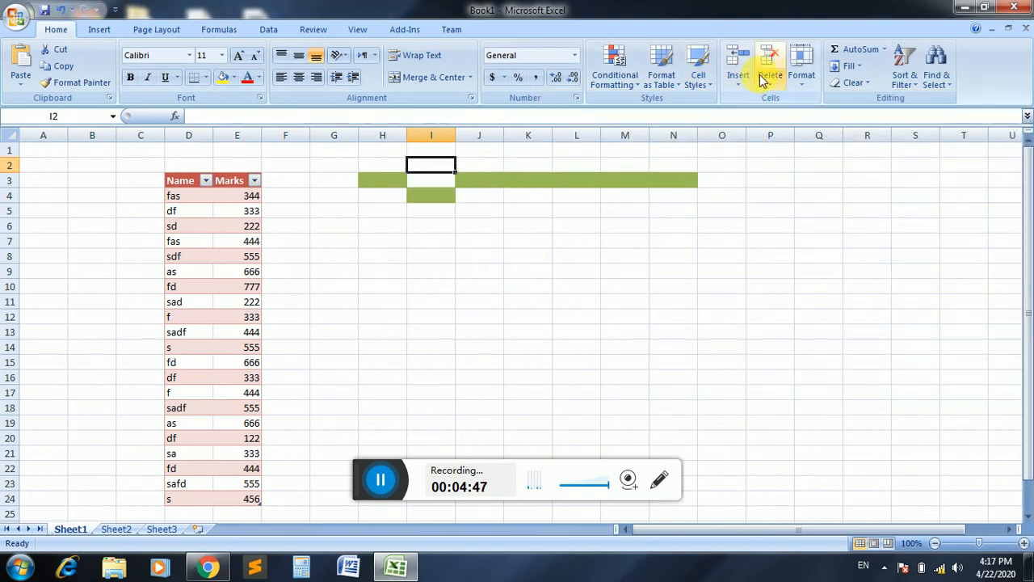
left_click(741, 92)
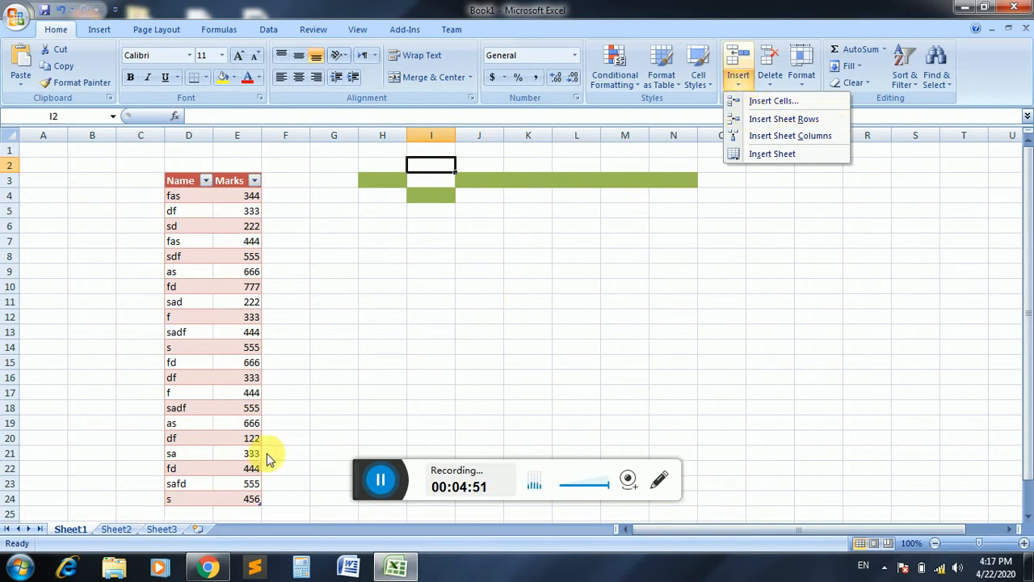
left_click(764, 121)
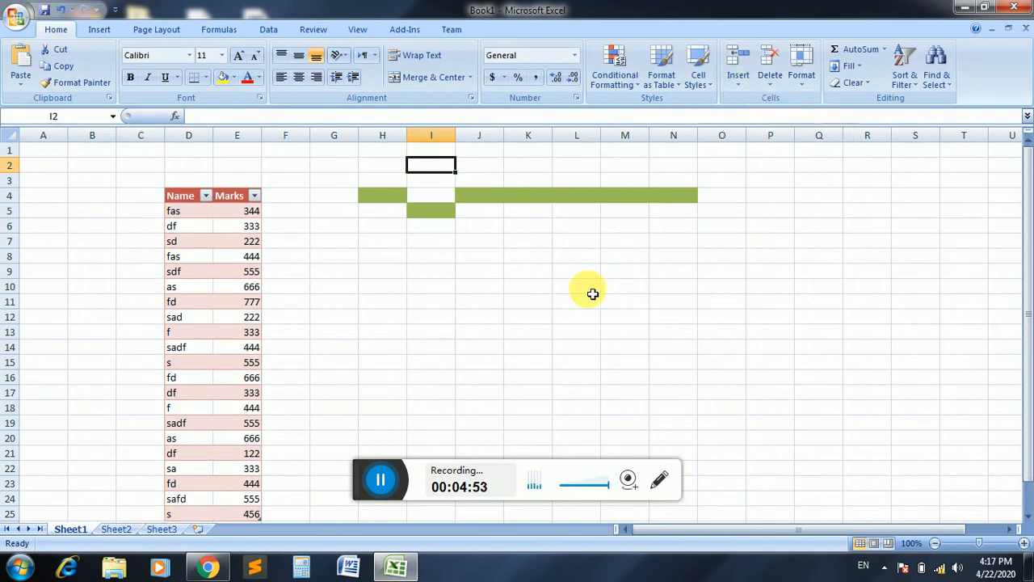
- Add two new worksheets after Sheet3, and return to Sheet1
left_click(197, 531)
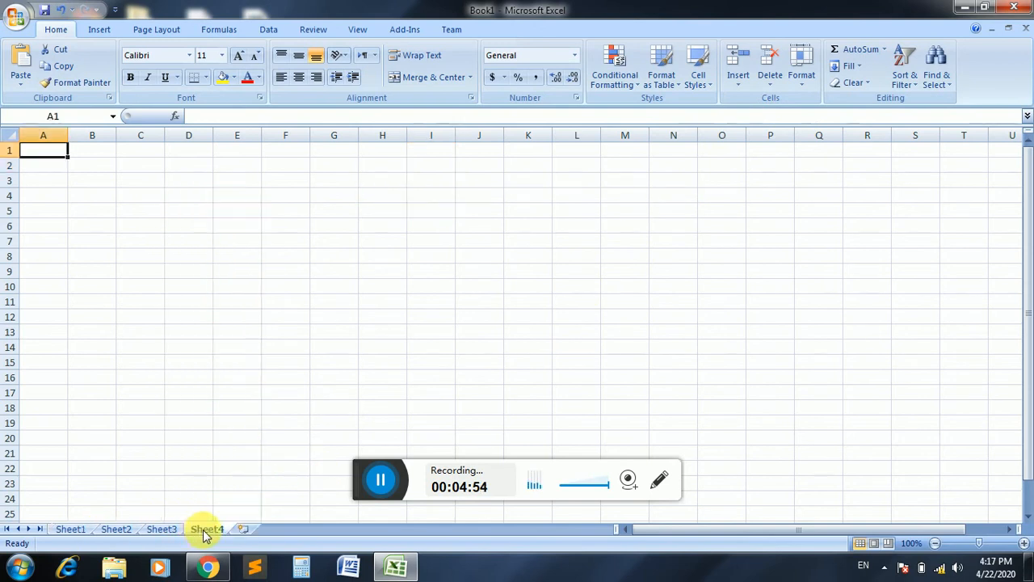
left_click(241, 531)
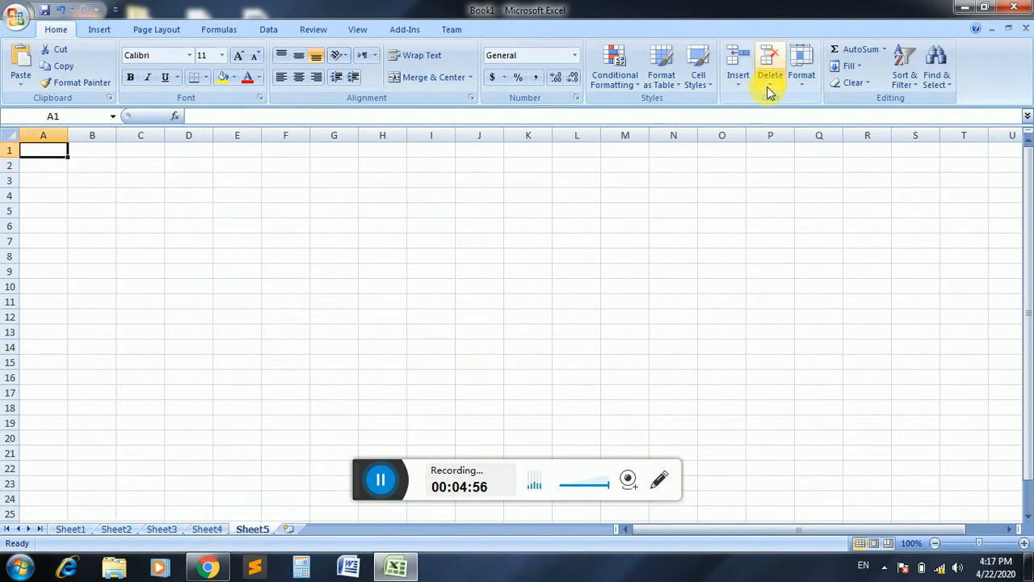
left_click(740, 80)
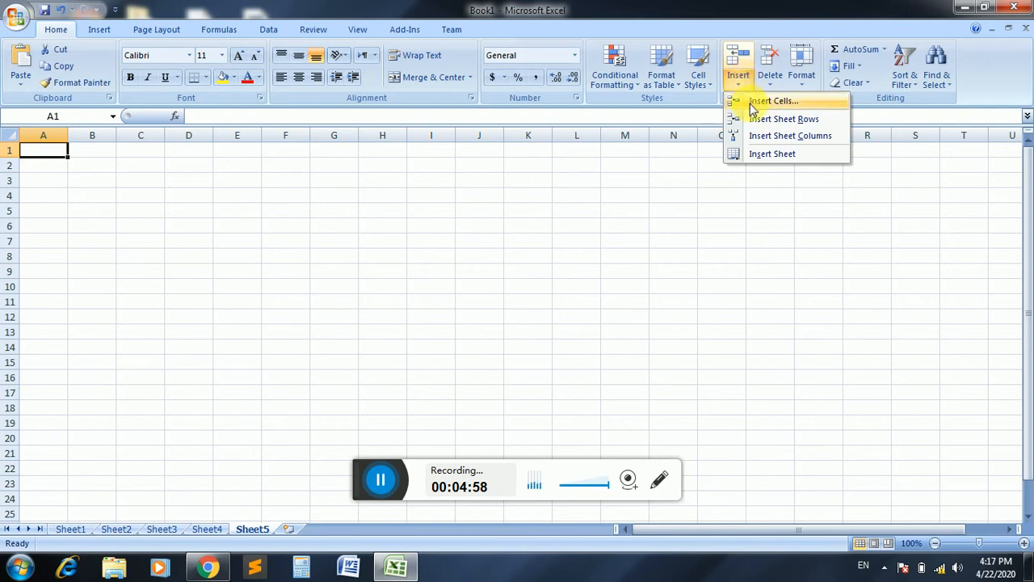
left_click(71, 533)
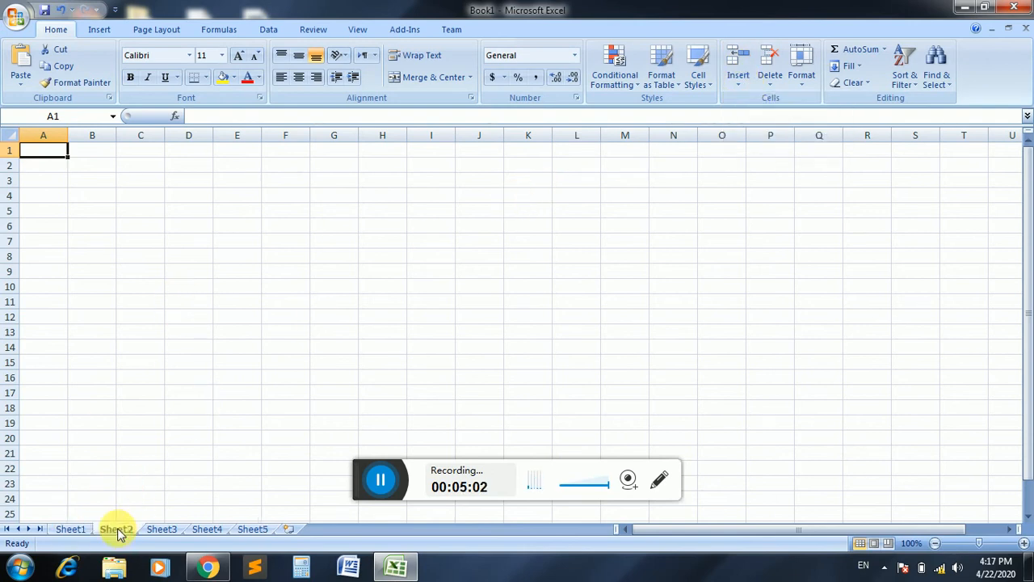
left_click(77, 530)
- Insert a sheet row above the table's first data row and a sheet column before the Marks column
left_click_drag(239, 212, 243, 200)
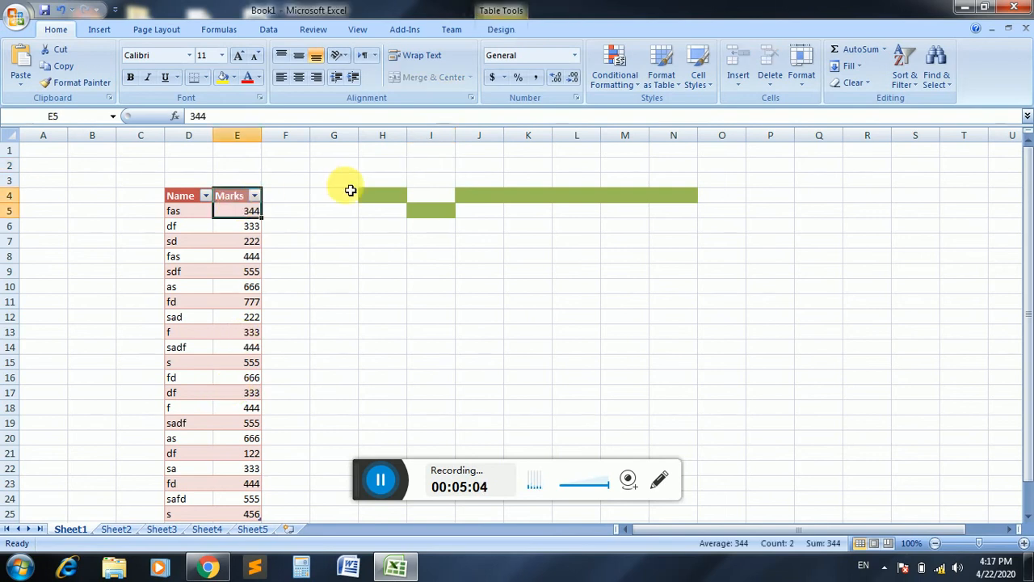
left_click(242, 211)
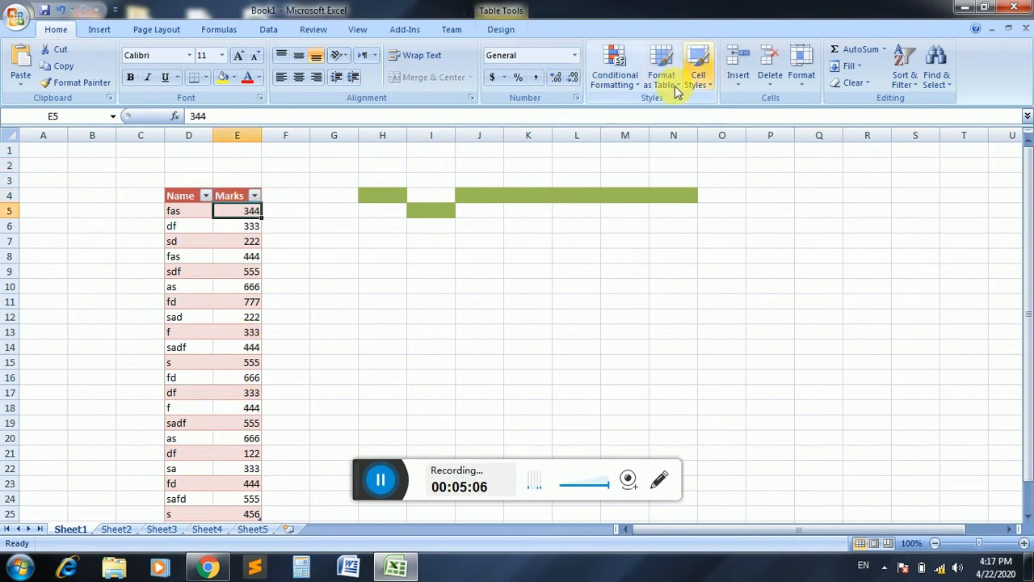
left_click(738, 81)
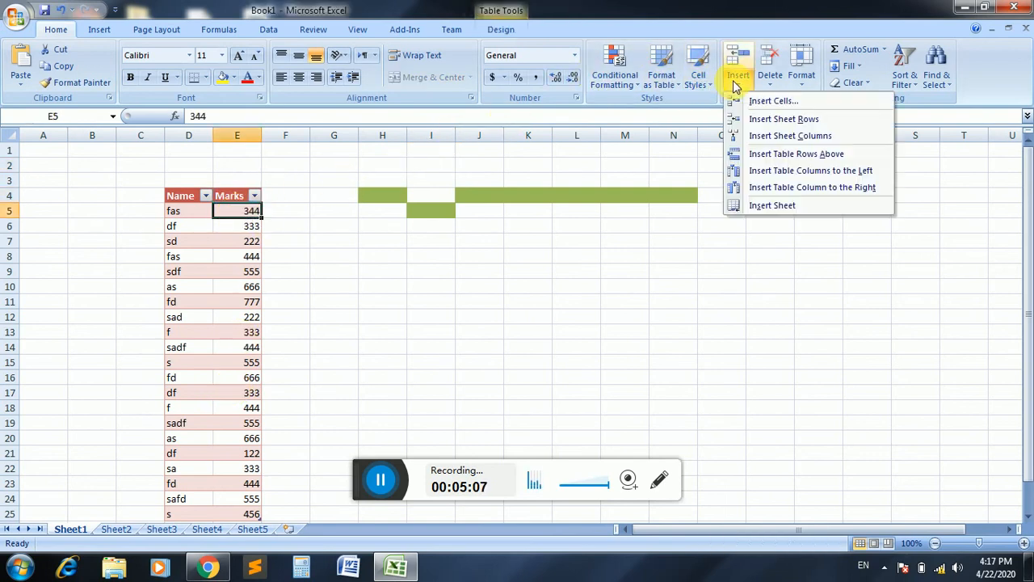
left_click(763, 120)
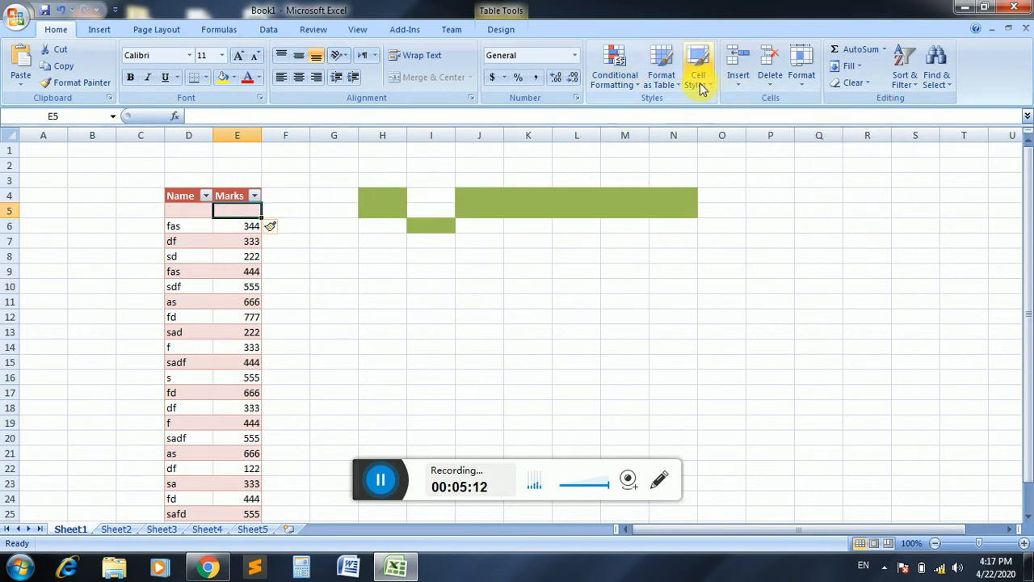
left_click(736, 81)
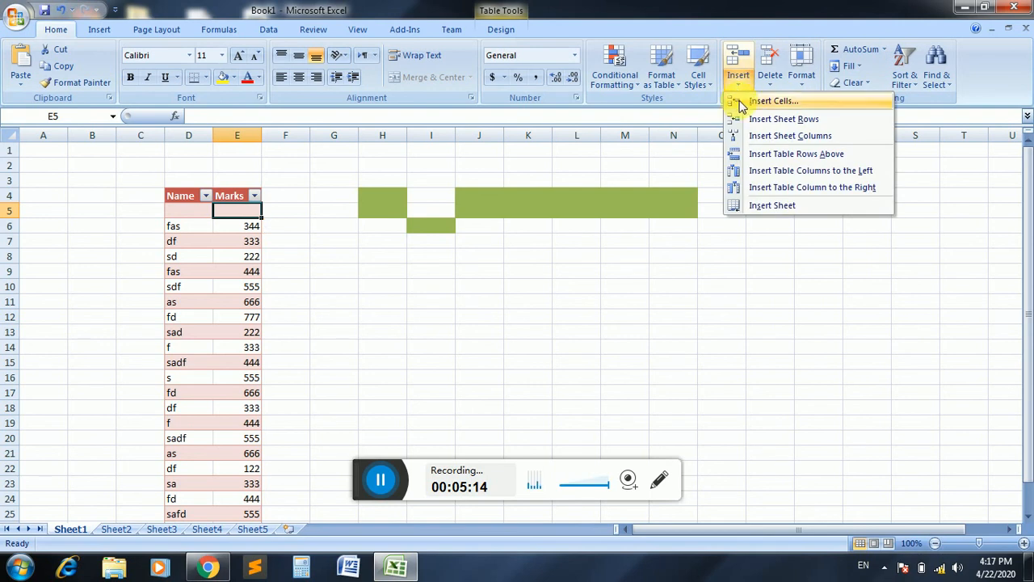
left_click(752, 137)
- Insert a new worksheet before Sheet1, and return to Sheet1
left_click(736, 81)
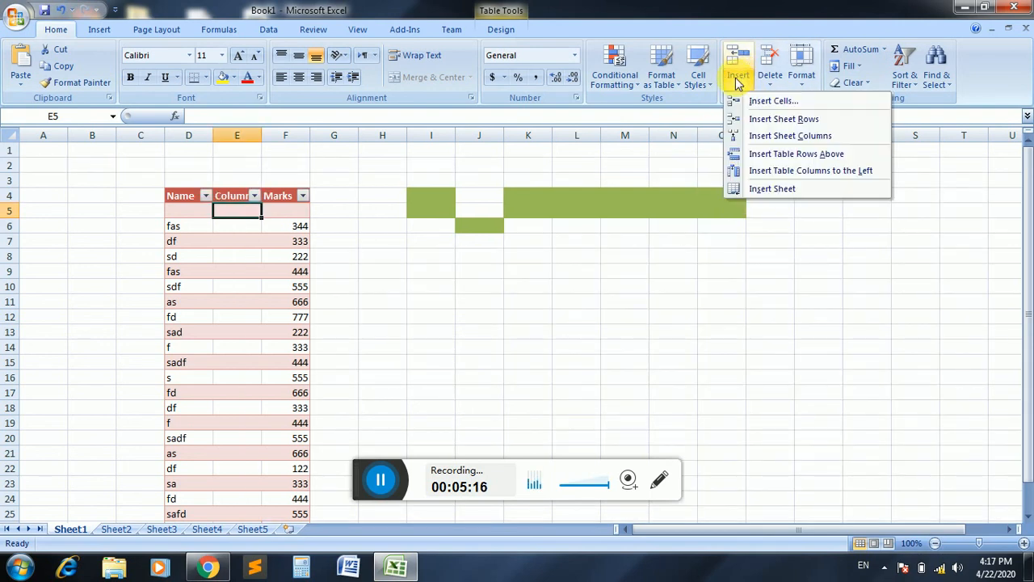
left_click(752, 189)
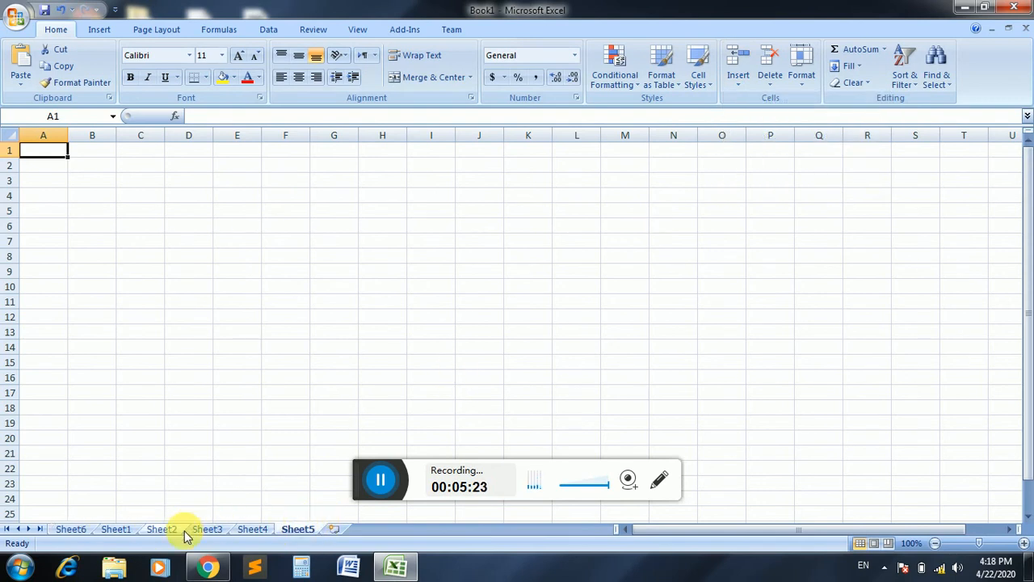
left_click(117, 530)
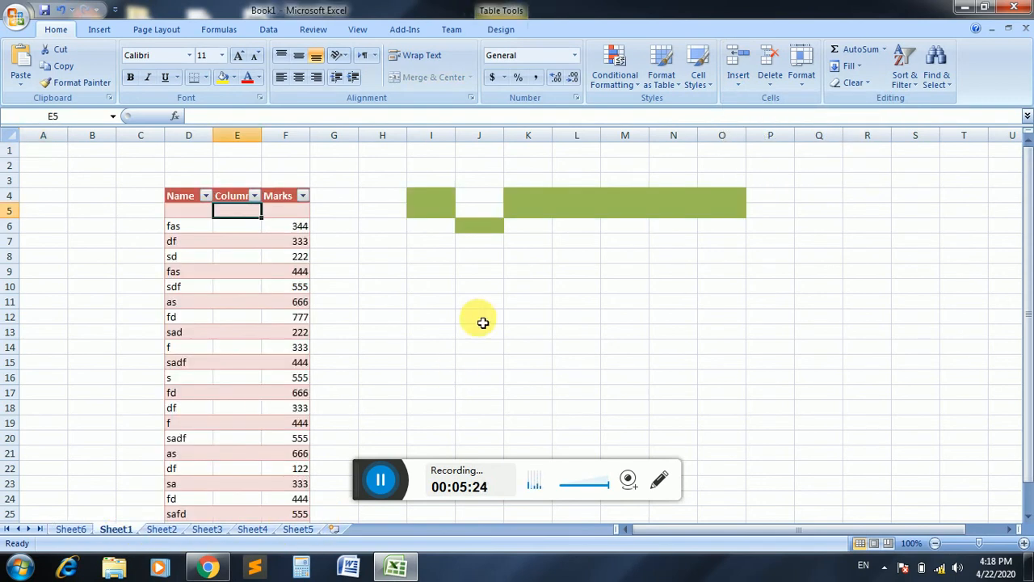
left_click(744, 78)
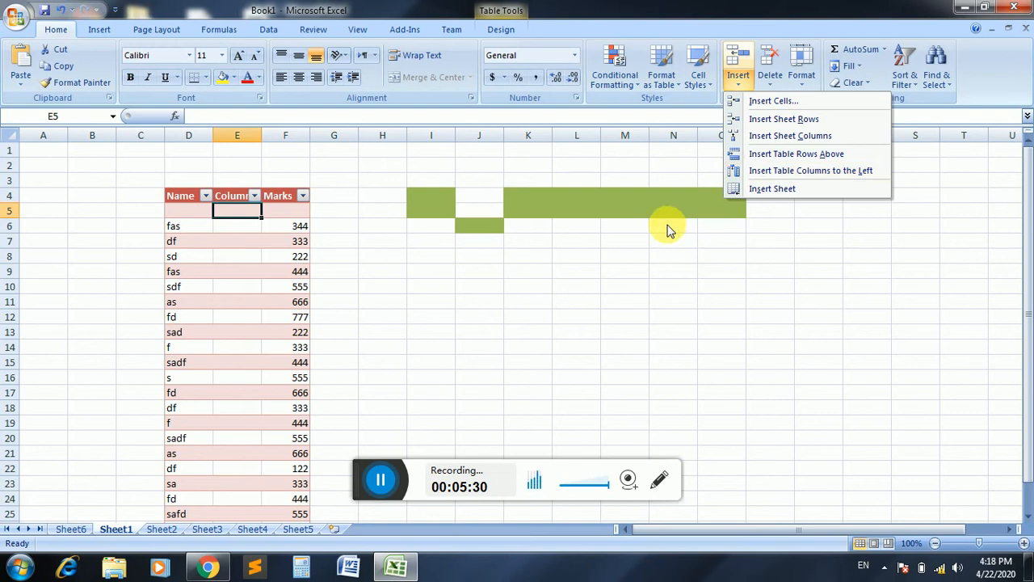
left_click(637, 222)
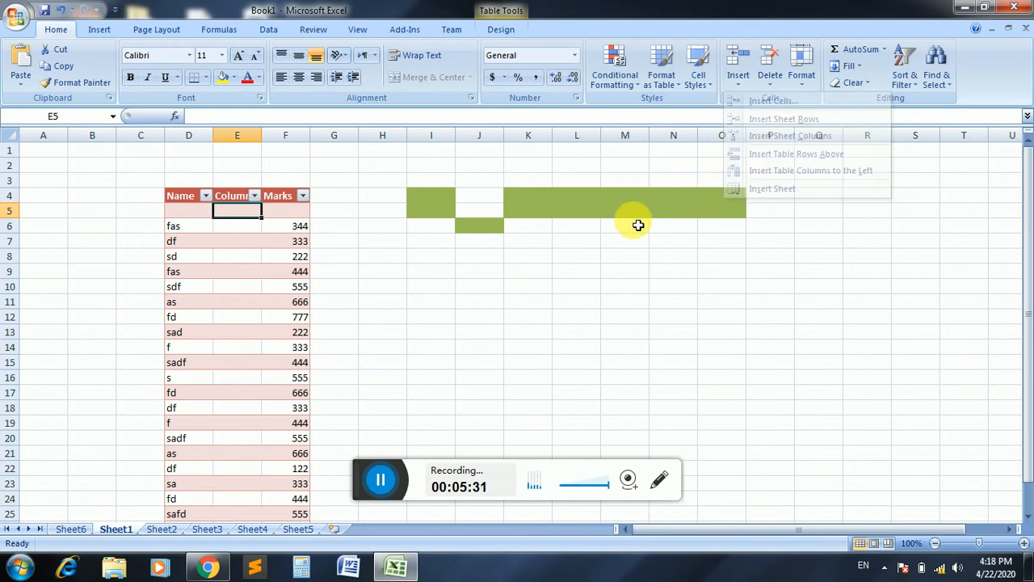
left_click(771, 80)
left_click(612, 195)
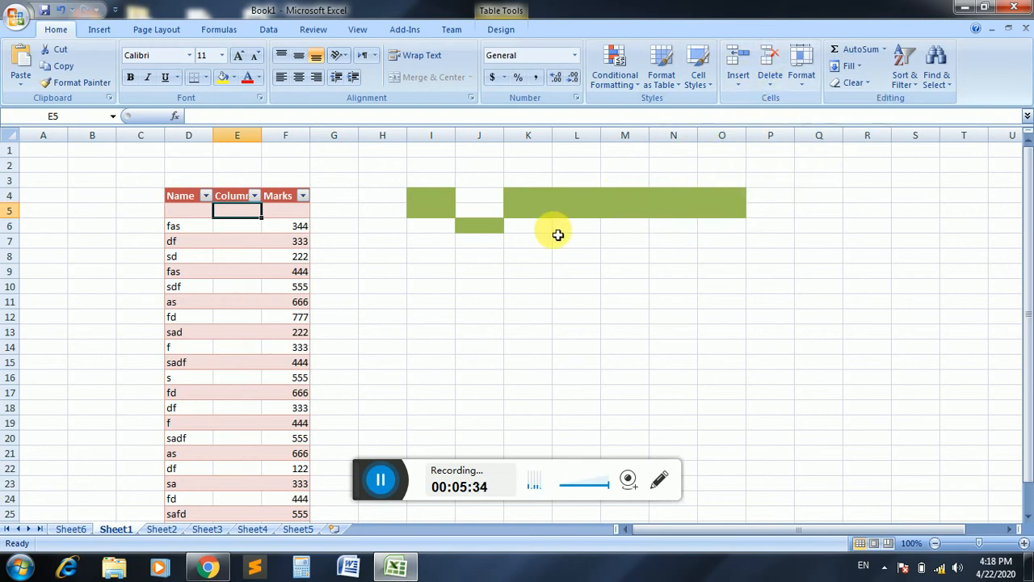
- Delete the unfilled cells J4:J5 in the green block, shifting the remaining cells left
left_click(481, 208)
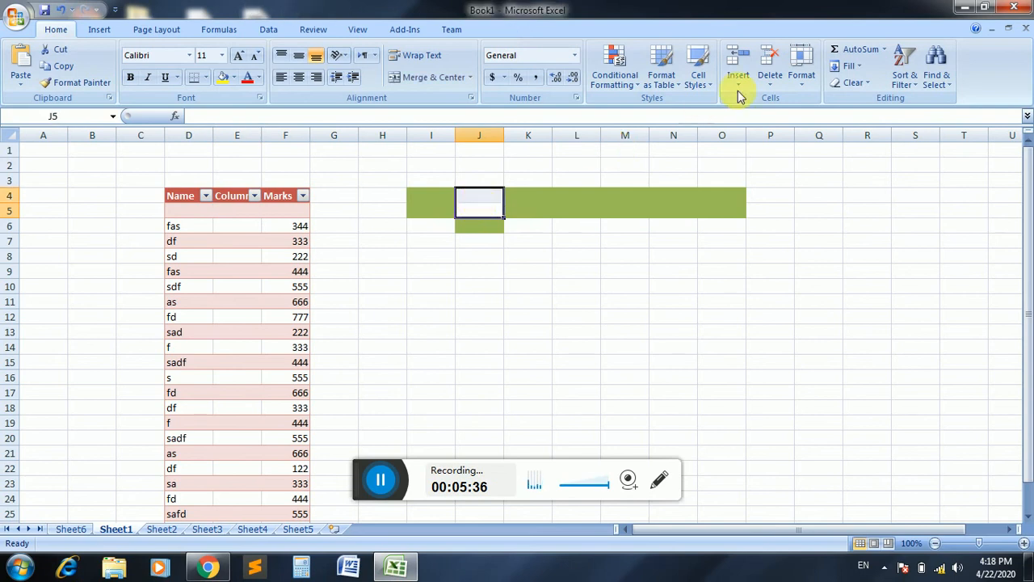
left_click(770, 79)
left_click(782, 102)
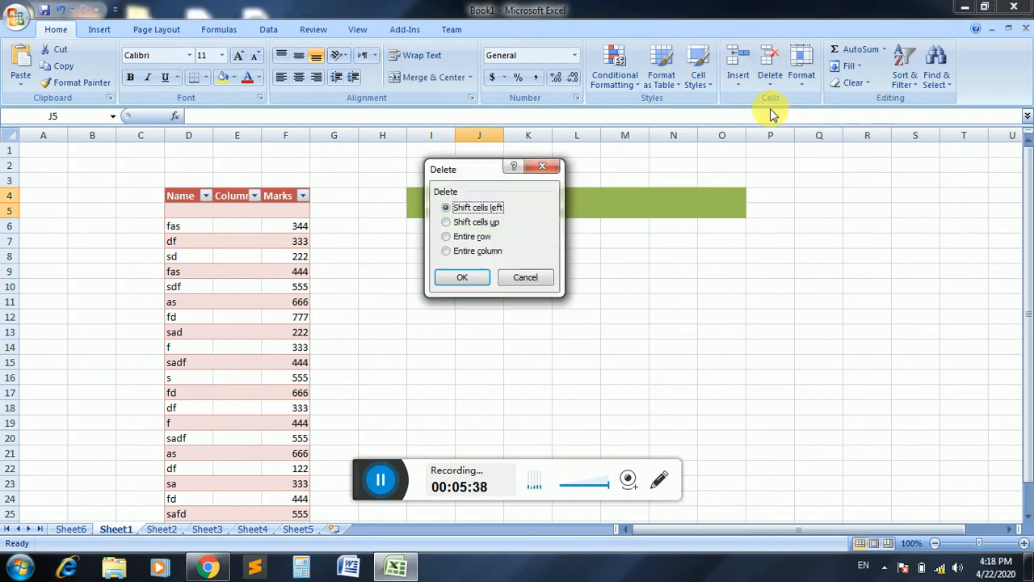
left_click(480, 278)
left_click(489, 255)
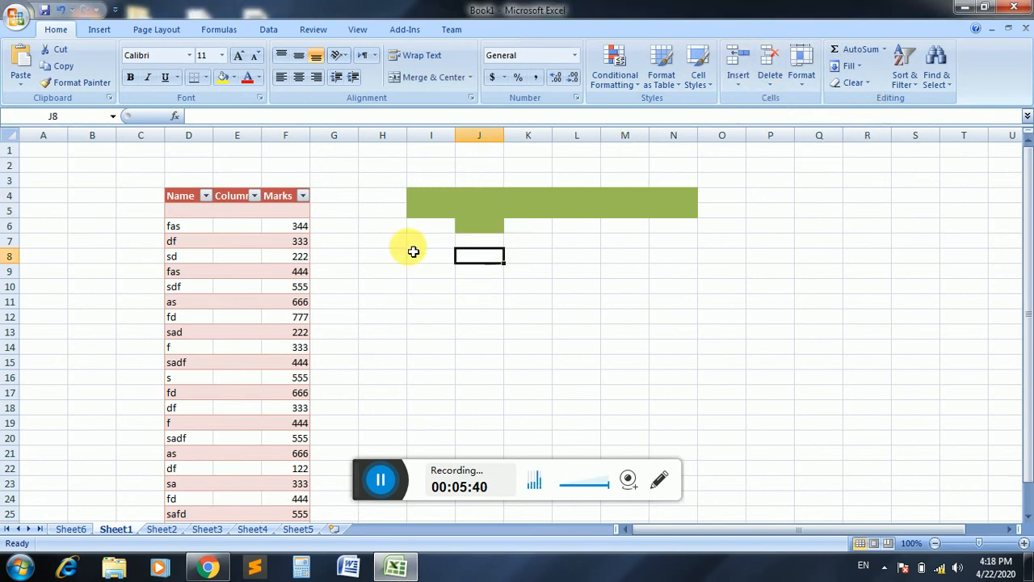
- Try to delete the sheet rows spanned by H4:N6
left_click_drag(383, 196, 684, 224)
left_click(774, 78)
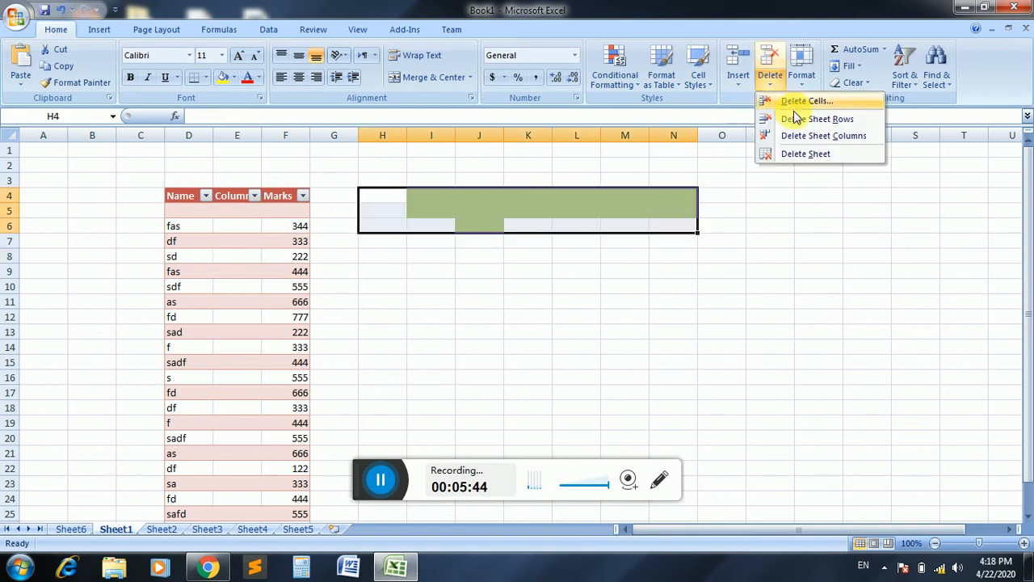
left_click(817, 119)
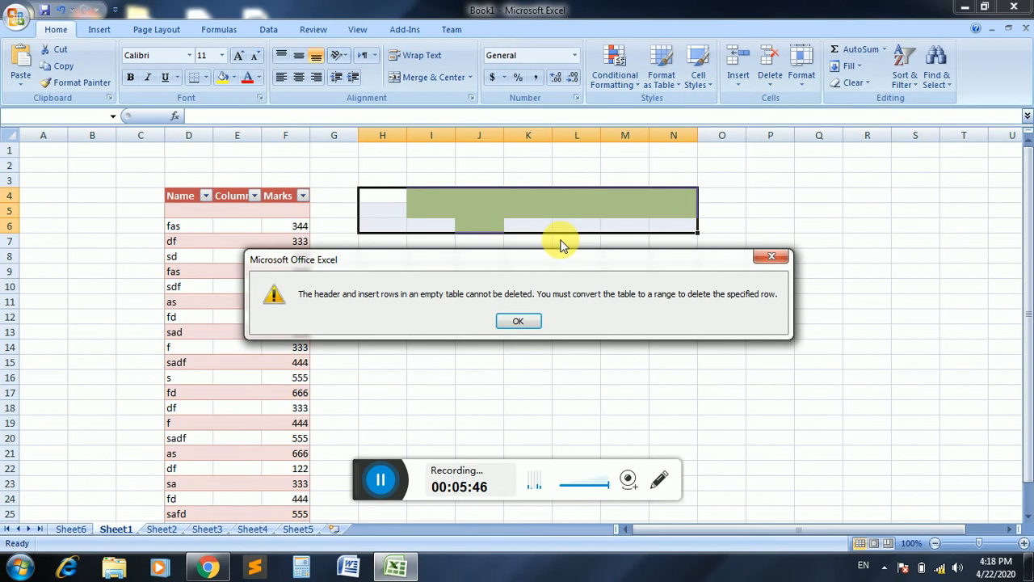
left_click(518, 322)
left_click(561, 256)
- Delete the table row in sheet row 9 and the empty table column between Name and Marks
left_click_drag(430, 302, 667, 302)
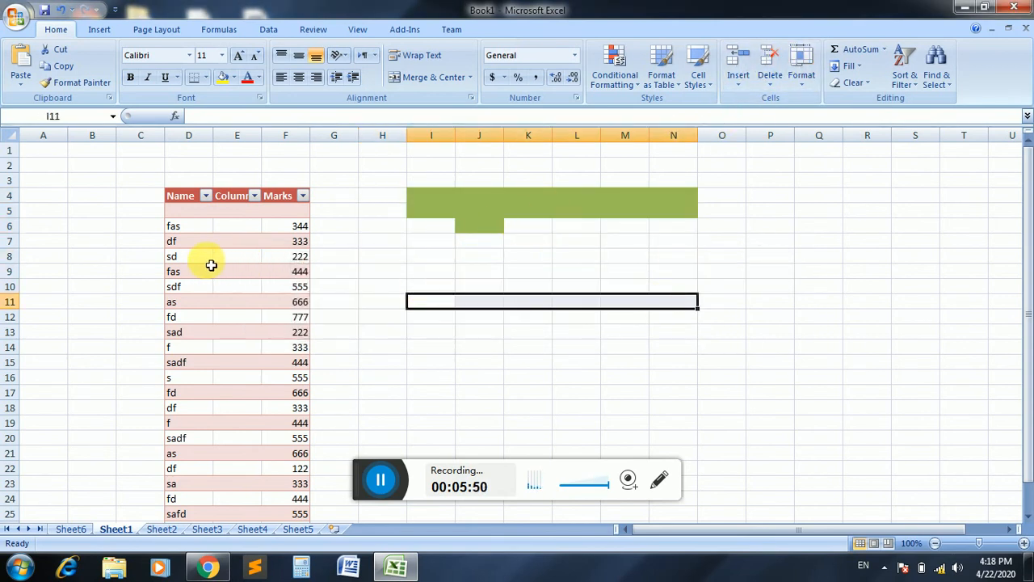
left_click_drag(211, 265, 288, 270)
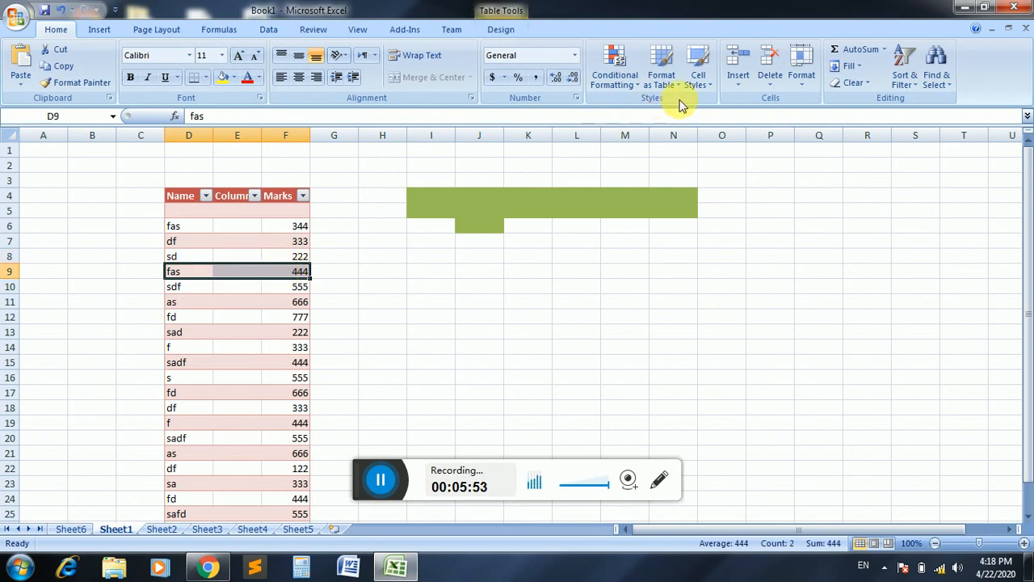
left_click(766, 85)
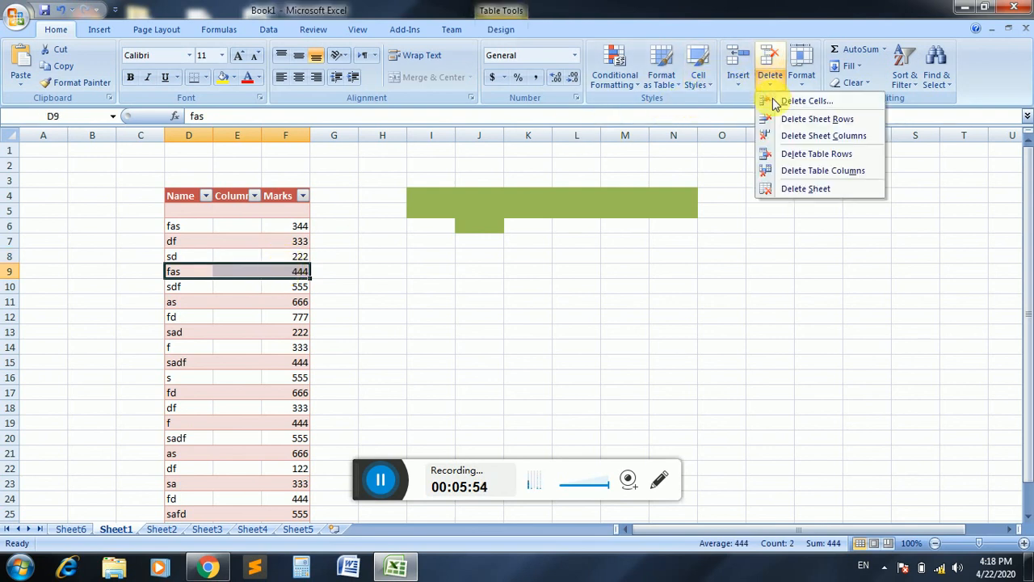
left_click(787, 158)
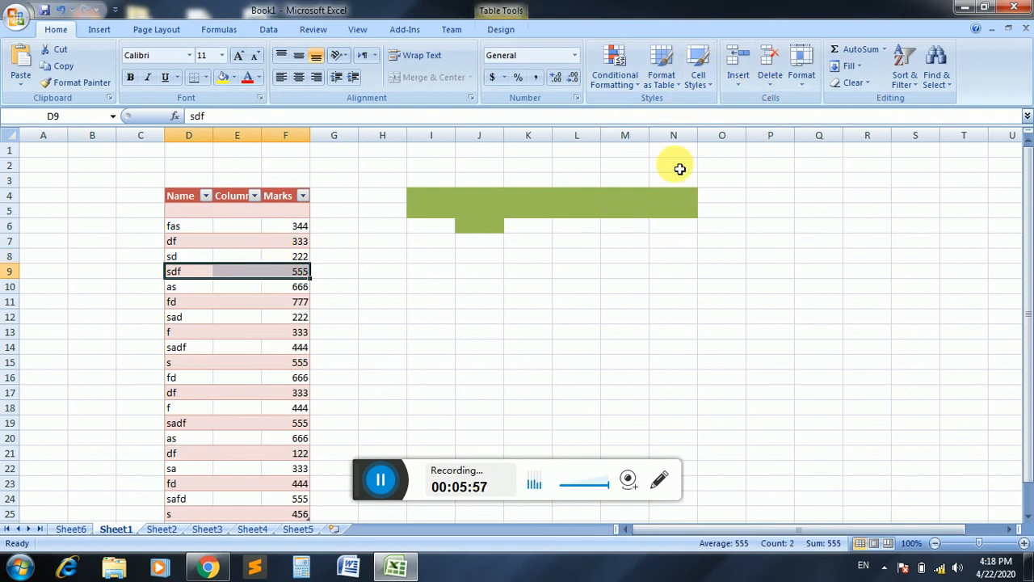
left_click_drag(235, 210, 242, 440)
left_click(769, 85)
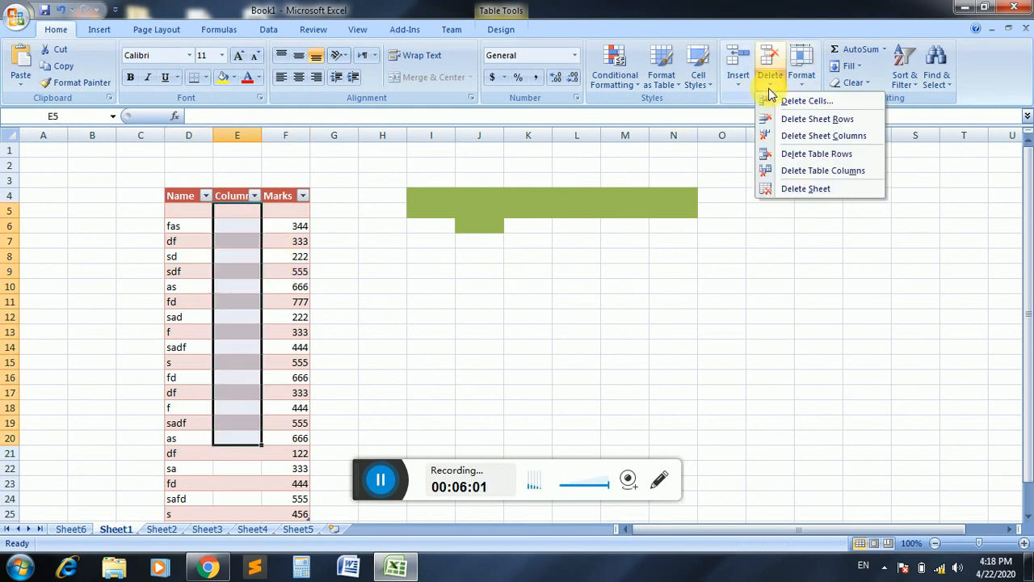
left_click(788, 169)
- Delete the empty worksheet Sheet6 from the workbook
left_click(71, 529)
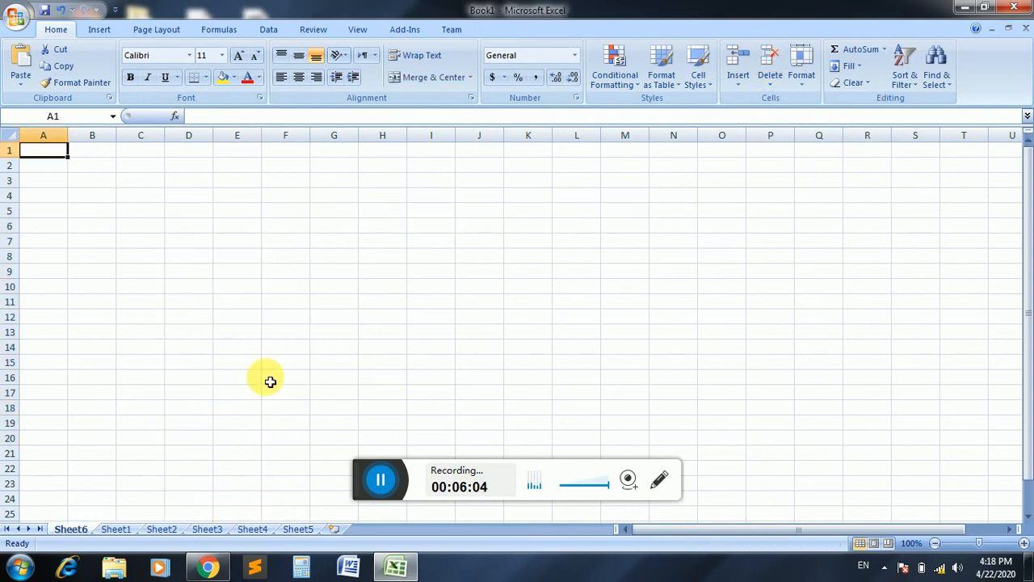
left_click(769, 85)
left_click(795, 153)
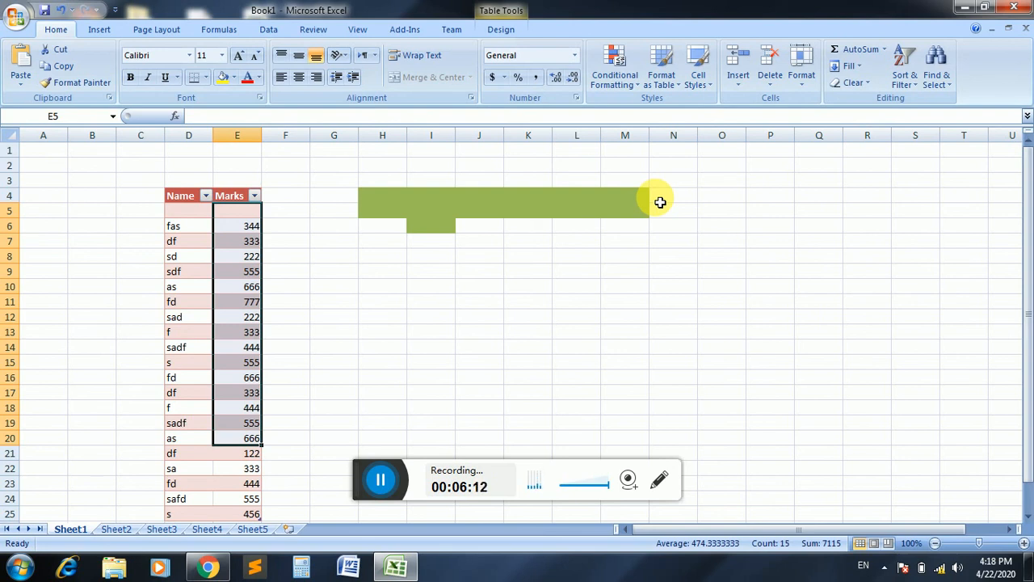
left_click(660, 202)
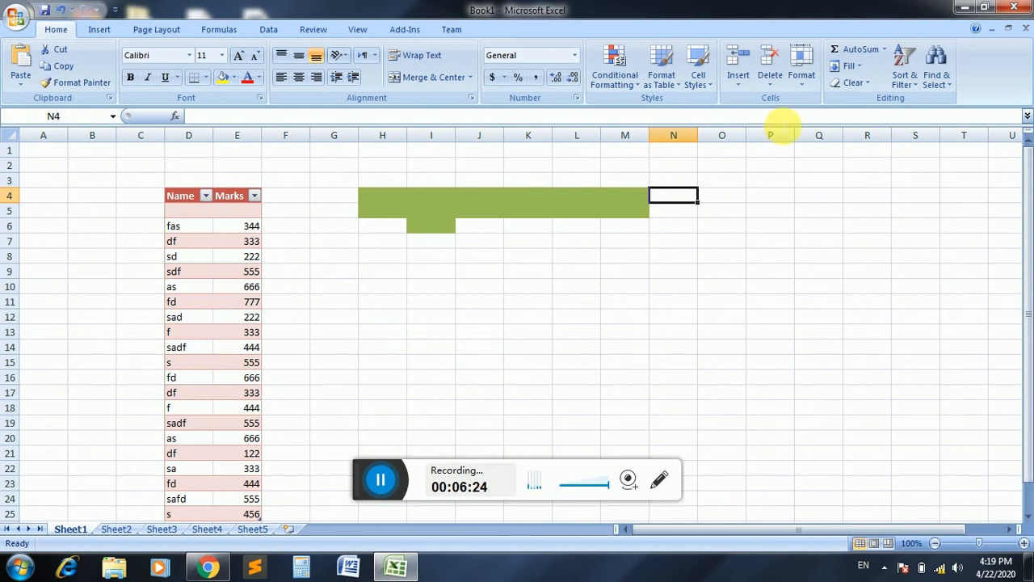
left_click(807, 84)
left_click(655, 202)
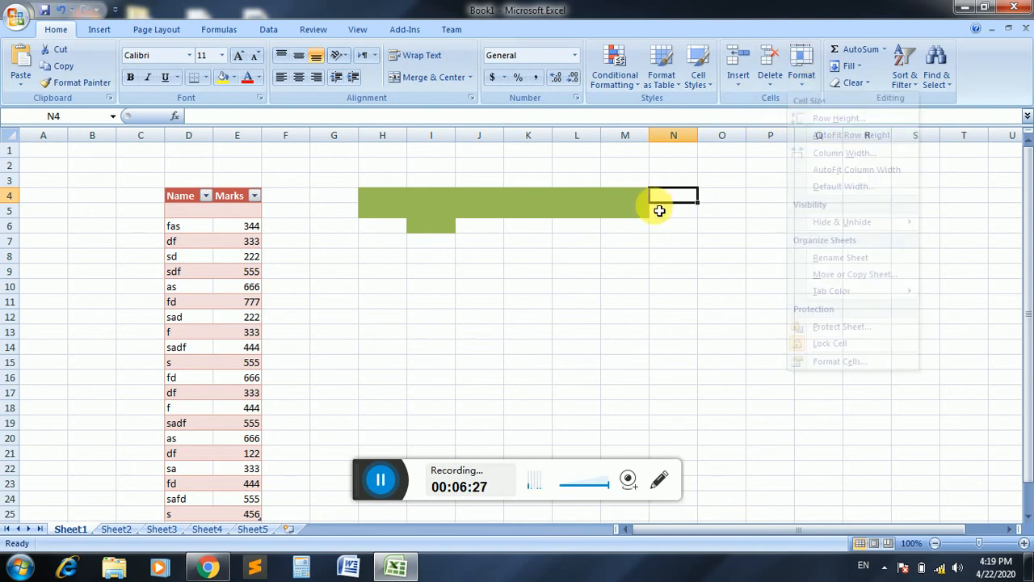